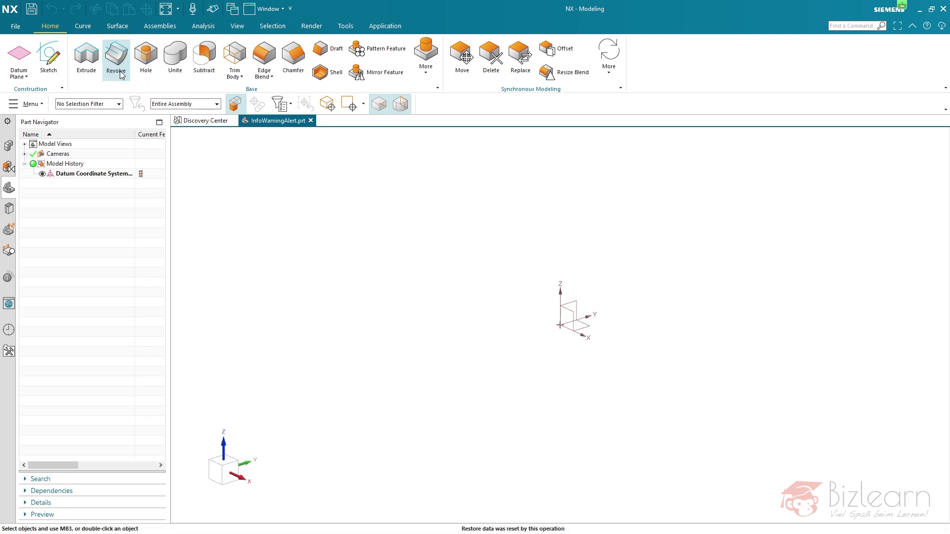
Start a Revolve and sketch a closed profile on the XZ plane from the origin, with a base about 30 mm wide, a low flange and a tapered wall.
{"action": "left_click", "coordinate": [115, 57]}
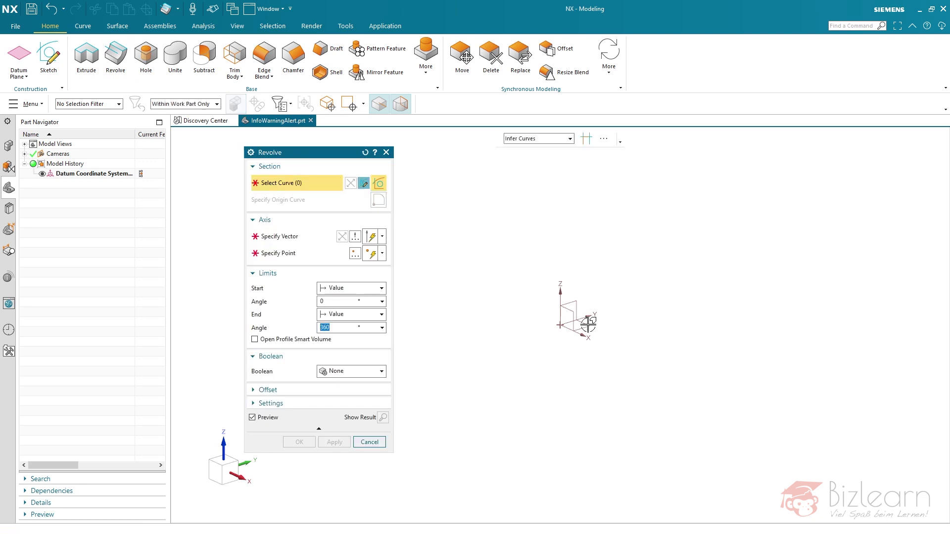
{"action": "left_click", "coordinate": [575, 317]}
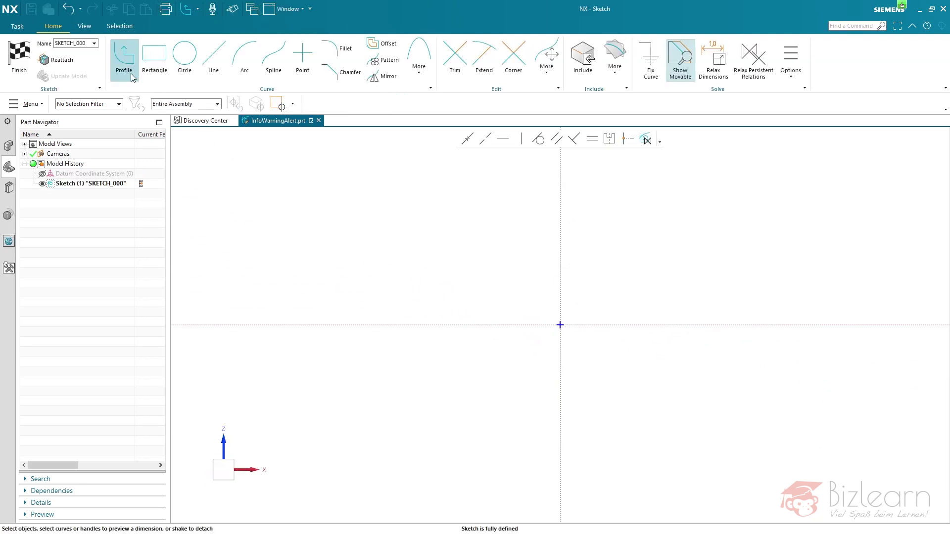
{"action": "left_click", "coordinate": [560, 325]}
{"action": "left_click", "coordinate": [615, 325]}
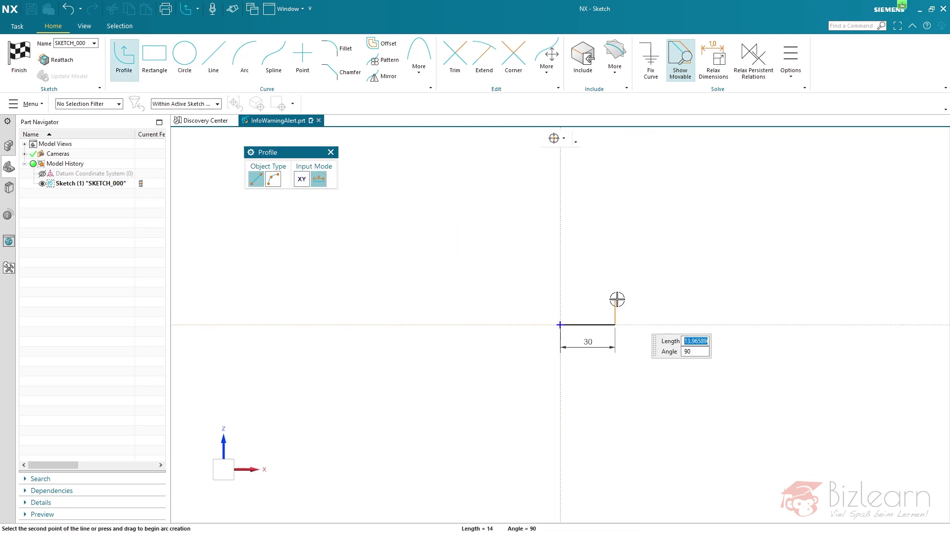
{"action": "left_click", "coordinate": [615, 307]}
{"action": "left_click", "coordinate": [598, 307]}
{"action": "left_click", "coordinate": [587, 233]}
{"action": "left_click", "coordinate": [561, 232]}
{"action": "left_click", "coordinate": [560, 325]}
Set the profile's height to 100 mm, flange thickness to 10 mm and taper's lower radius to 15 mm, and revolve it 360° about its vertical line.
{"action": "type", "text": "100"}
{"action": "key", "text": "Return"}
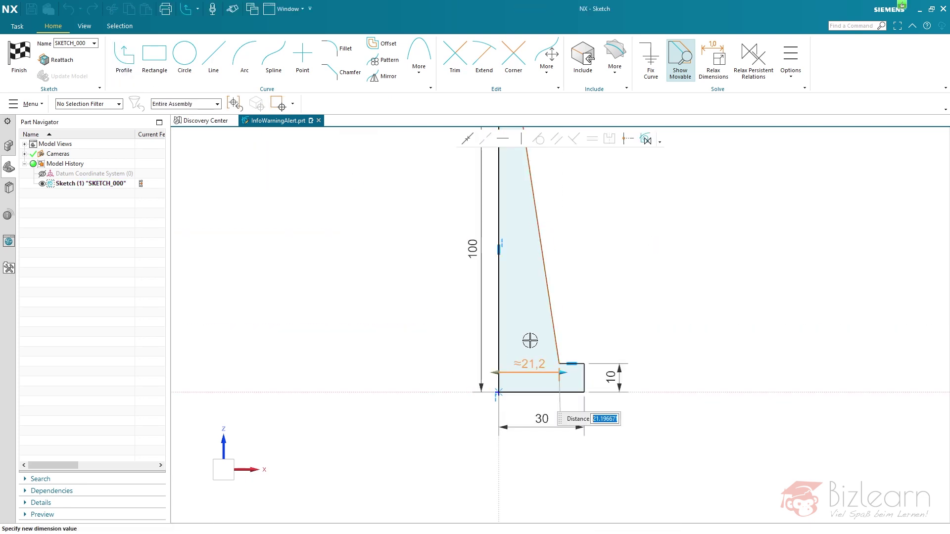
{"action": "type", "text": "15"}
{"action": "key", "text": "Return"}
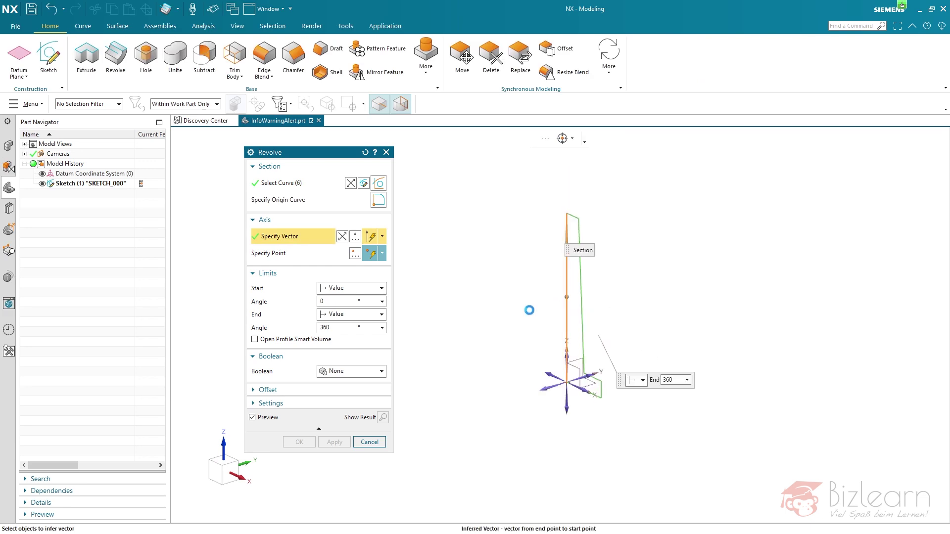
{"action": "middle_click", "coordinate": [385, 343]}
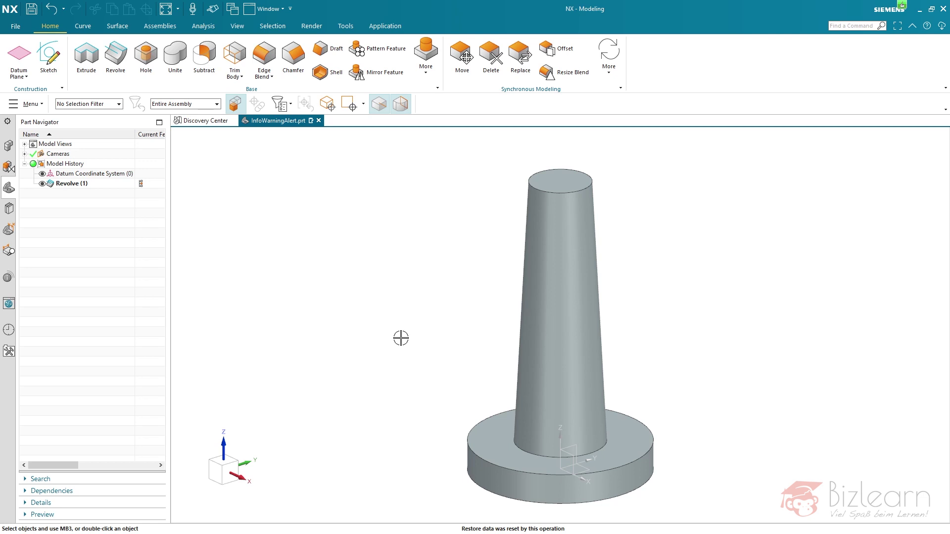
Add an Ø8 counterbored hole on the axis, circularly patterned Ø6.4 counterbored flange holes, and an M5 x 0.8 threaded hole in the tapered wall.
{"action": "key", "text": "h"}
{"action": "left_click", "coordinate": [347, 171]}
{"action": "left_click", "coordinate": [333, 183]}
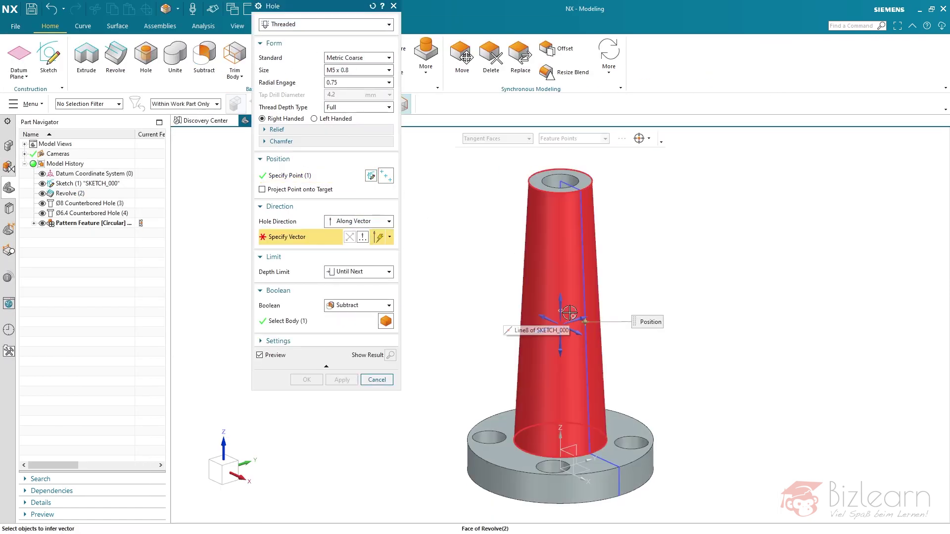
{"action": "left_click", "coordinate": [306, 380]}
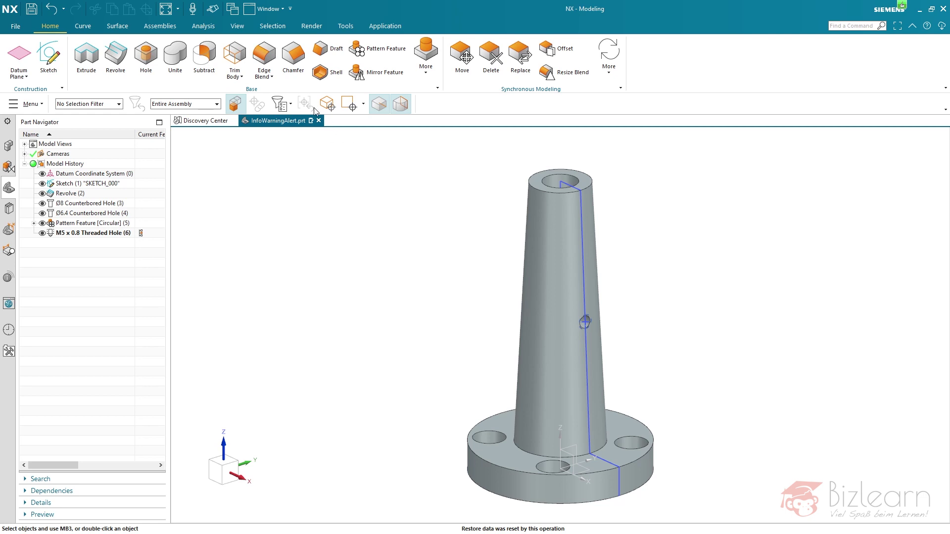
Set up a 5 mm edge blend on the edge where the tapered shaft meets the flange, using Single Curve selection.
{"action": "left_click", "coordinate": [272, 65]}
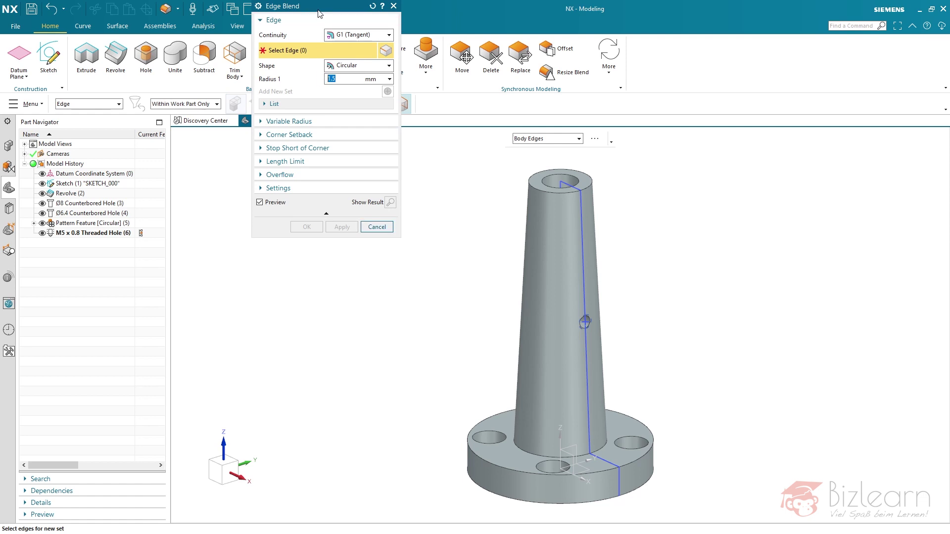
{"action": "left_click_drag", "start_coordinate": [319, 10], "coordinate": [362, 184]}
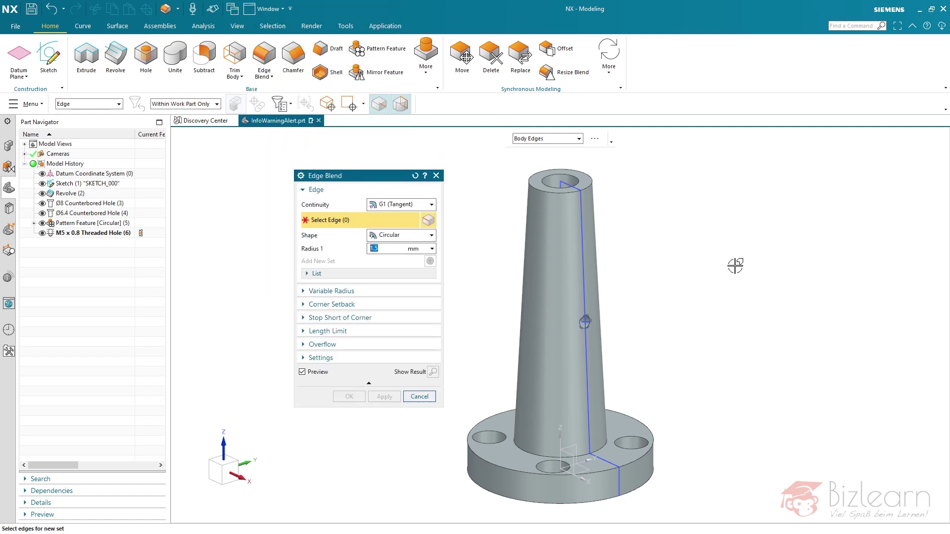
{"action": "left_click", "coordinate": [550, 139]}
{"action": "left_click", "coordinate": [547, 147]}
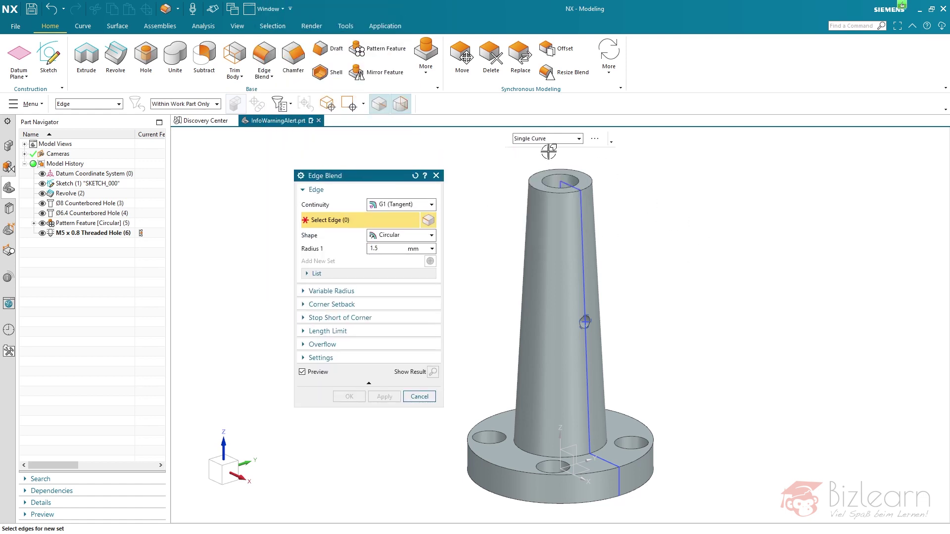
{"action": "left_click", "coordinate": [529, 450]}
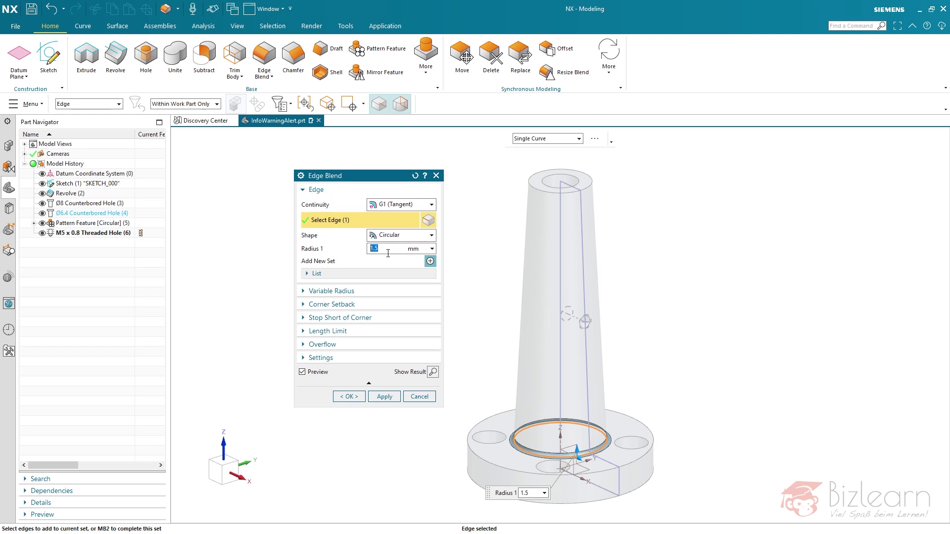
{"action": "type", "text": "5"}
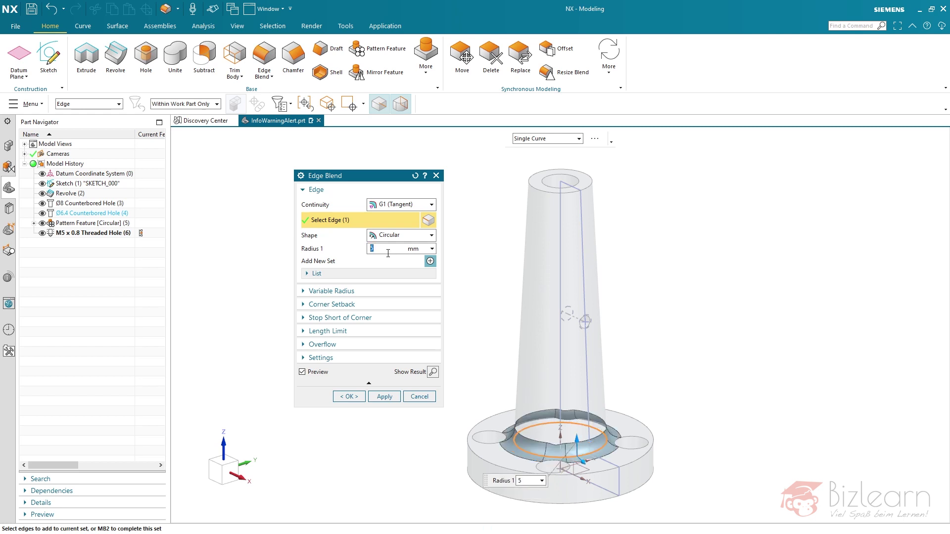
{"action": "scroll", "coordinate": [556, 483], "scroll_direction": "up", "scroll_amount": 3}
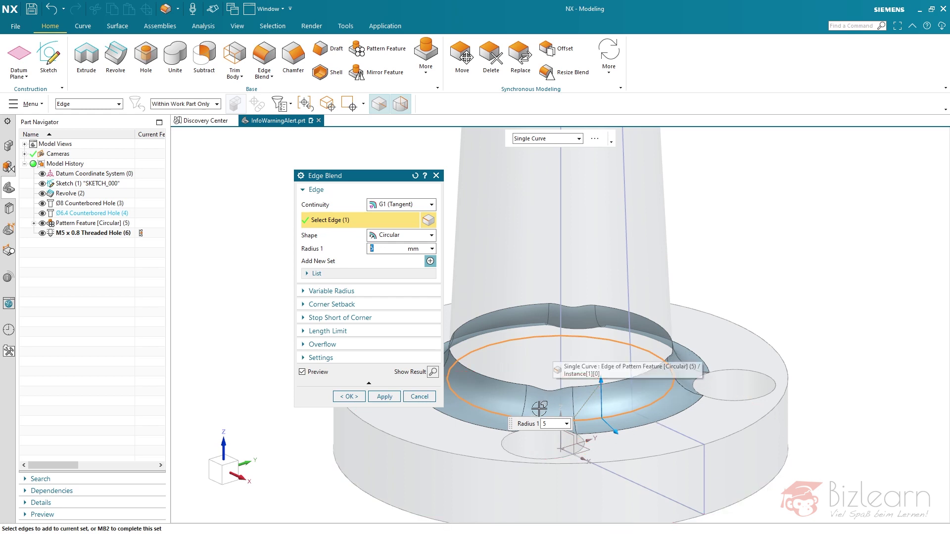
{"action": "scroll", "coordinate": [646, 409], "scroll_direction": "down", "scroll_amount": 2}
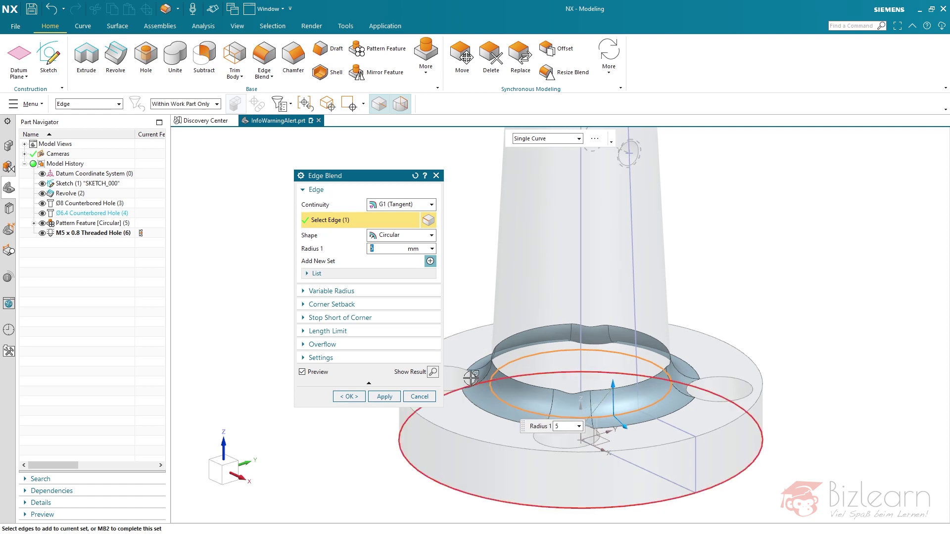
Disable Roll along Edge in the blend's preferred overflow options and create the edge blend.
{"action": "left_click", "coordinate": [334, 344]}
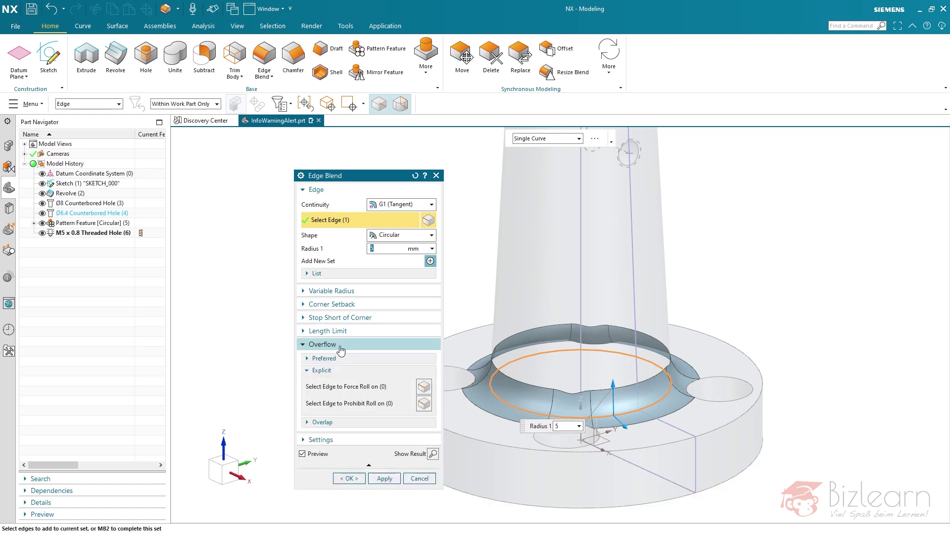
{"action": "left_click", "coordinate": [326, 359]}
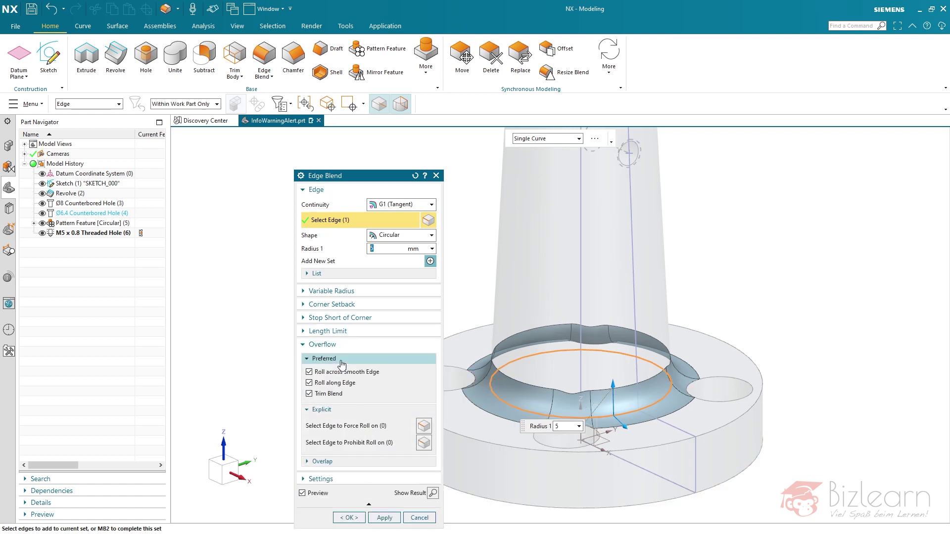
{"action": "left_click", "coordinate": [310, 384]}
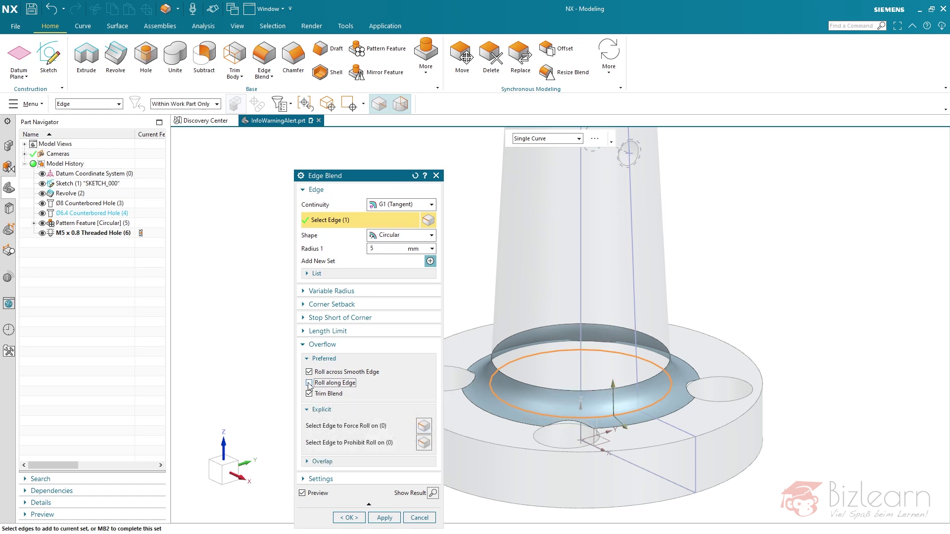
{"action": "left_click", "coordinate": [363, 519]}
{"action": "scroll", "coordinate": [357, 430], "scroll_direction": "up", "scroll_amount": 3}
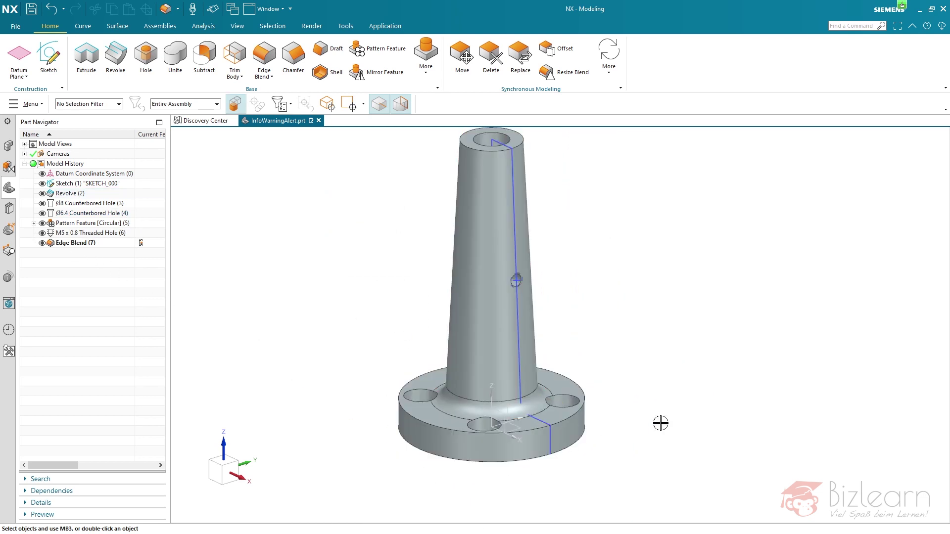
Chamfer the shaft's outer top edge and the flange's outer top edge by 1 mm at 45°.
{"action": "scroll", "coordinate": [659, 424], "scroll_direction": "up", "scroll_amount": 1}
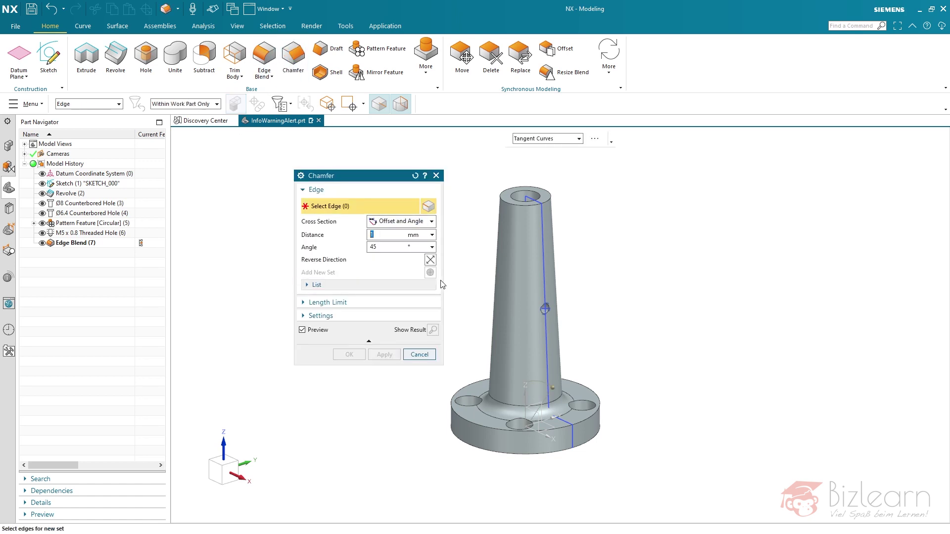
{"action": "left_click", "coordinate": [499, 199]}
{"action": "left_click", "coordinate": [458, 387]}
{"action": "middle_click_drag", "start_coordinate": [582, 225], "coordinate": [554, 161]}
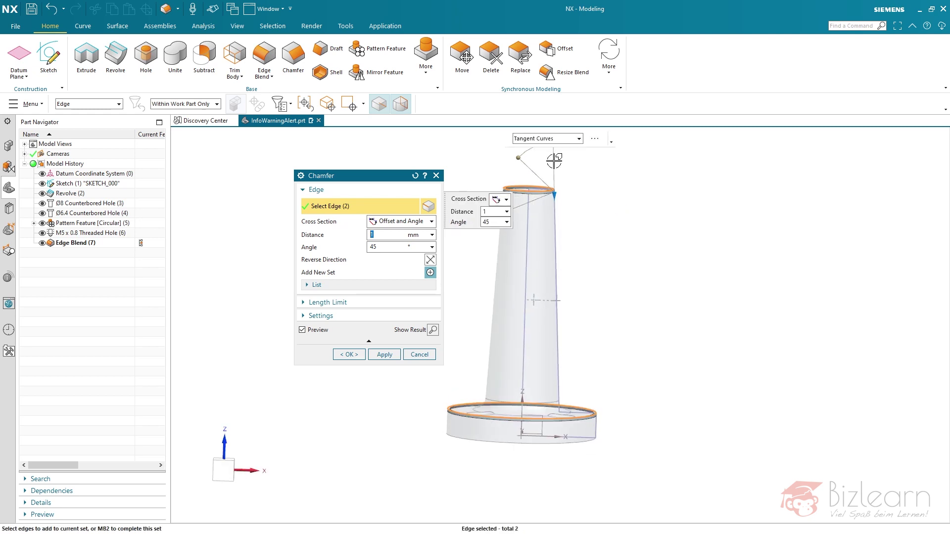
{"action": "left_click", "coordinate": [349, 354]}
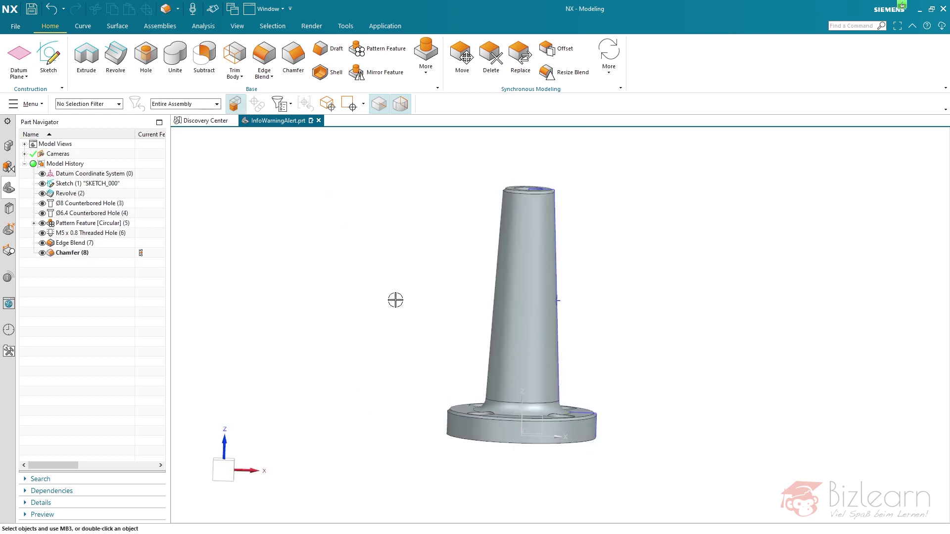
Hide the profile sketch of the revolved body.
{"action": "middle_click_drag", "start_coordinate": [396, 300], "coordinate": [543, 243]}
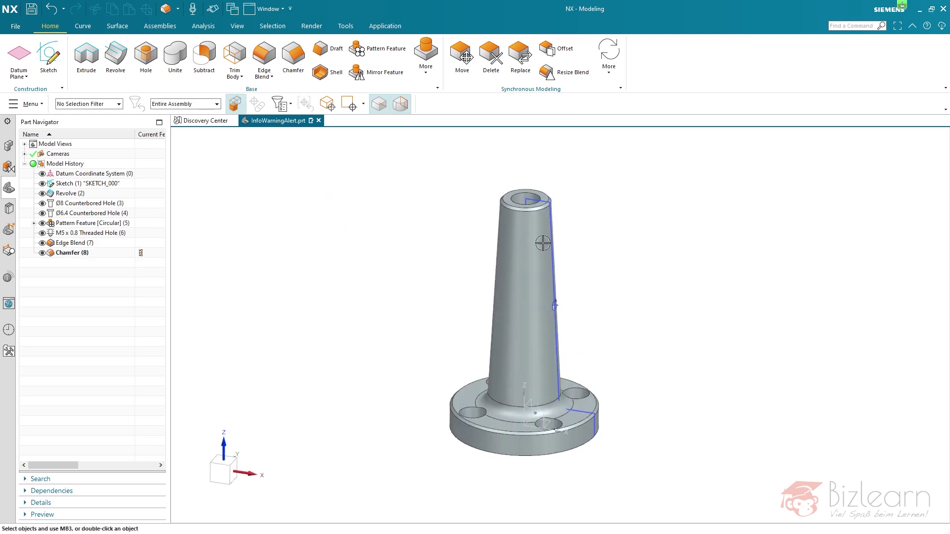
{"action": "left_click", "coordinate": [557, 240]}
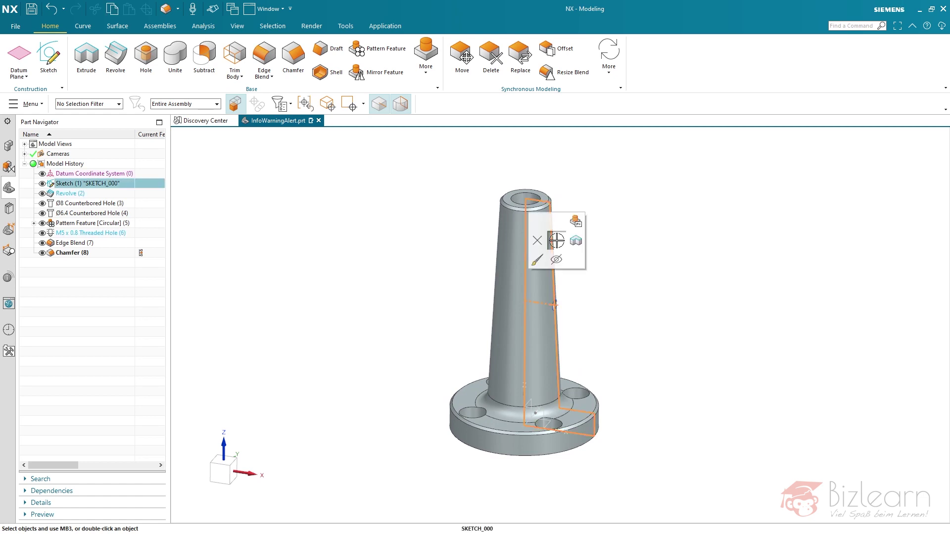
{"action": "left_click", "coordinate": [556, 259]}
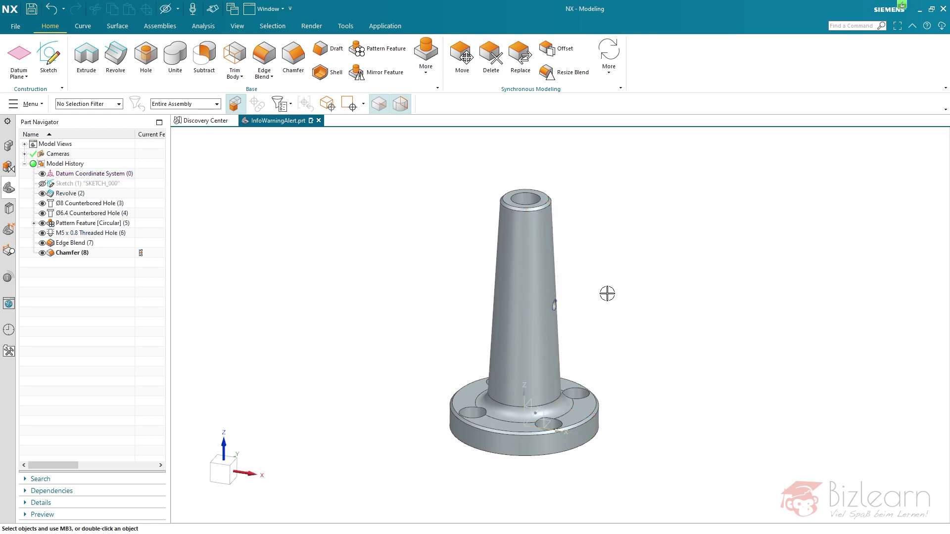
Highlight the two counterbored hole features and the threaded hole in the model history to examine their locations on the part.
{"action": "scroll", "coordinate": [643, 272], "scroll_direction": "up", "scroll_amount": 2}
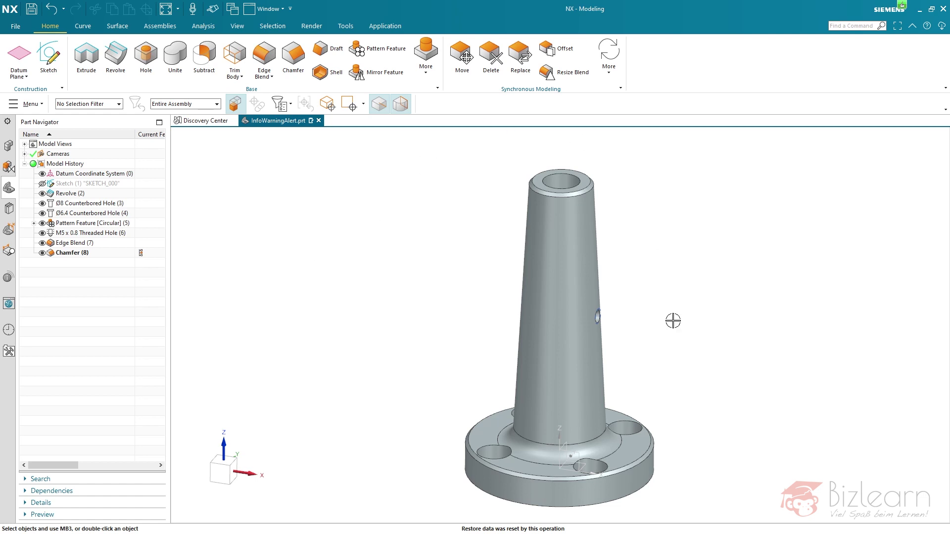
{"action": "scroll", "coordinate": [483, 287], "scroll_direction": "down", "scroll_amount": 2}
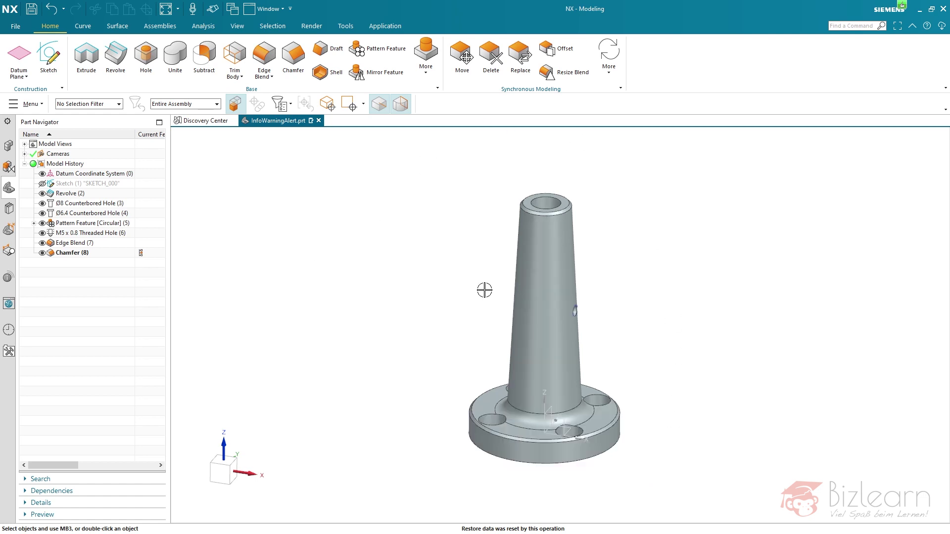
{"action": "scroll", "coordinate": [482, 299], "scroll_direction": "up", "scroll_amount": 2}
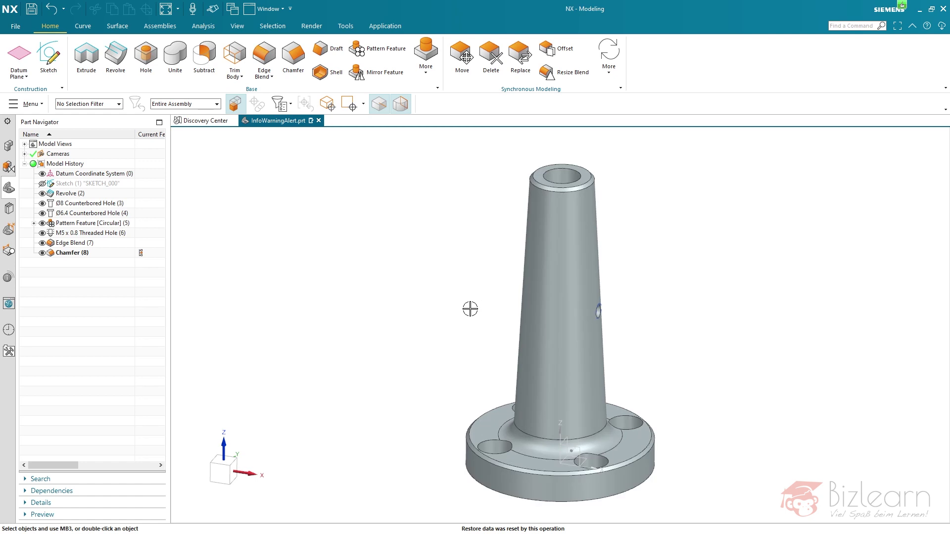
{"action": "left_click", "coordinate": [85, 205]}
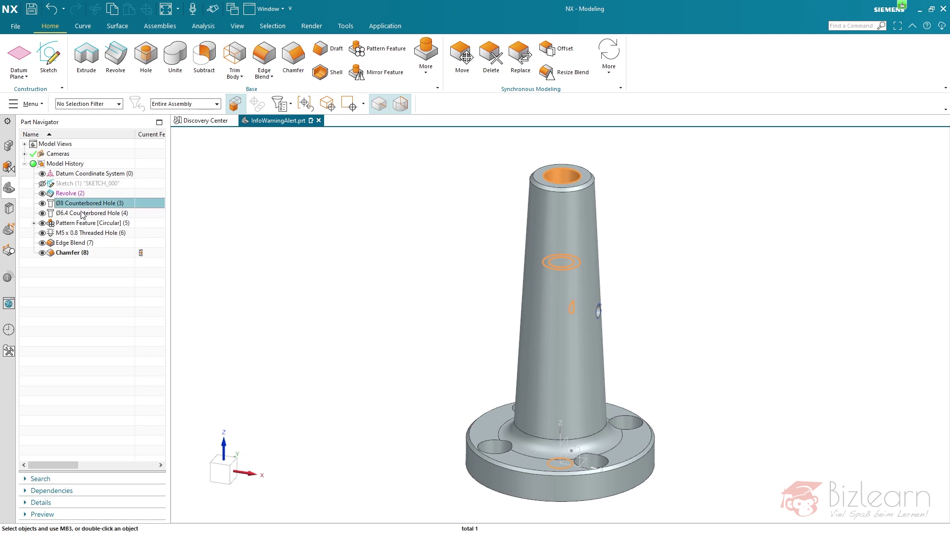
{"action": "left_click", "coordinate": [82, 215], "text": "ctrl"}
{"action": "left_click", "coordinate": [80, 233], "text": "ctrl"}
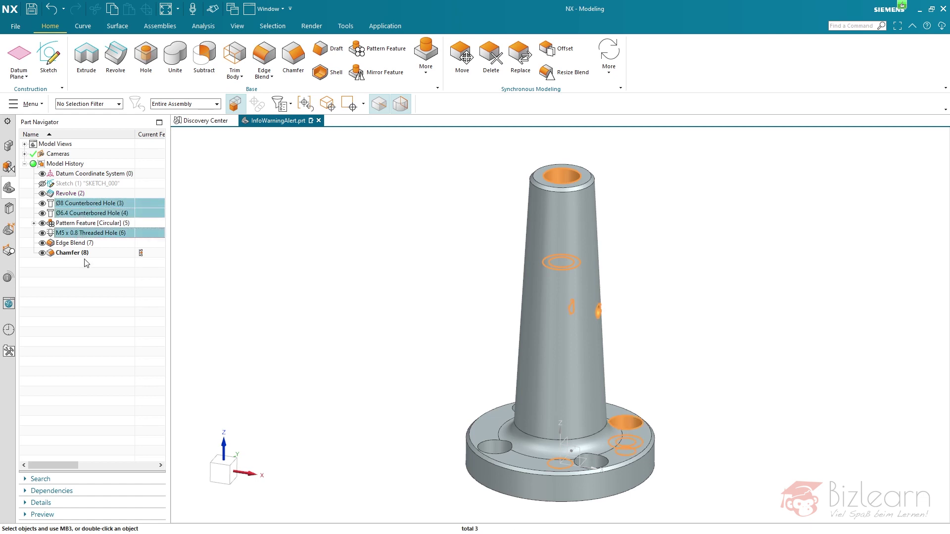
Highlight the edge blend and chamfer features in the model history, singly and together, to examine their geometry and dependence on the revolved body.
{"action": "left_click", "coordinate": [75, 244]}
{"action": "left_click", "coordinate": [73, 253], "text": "ctrl"}
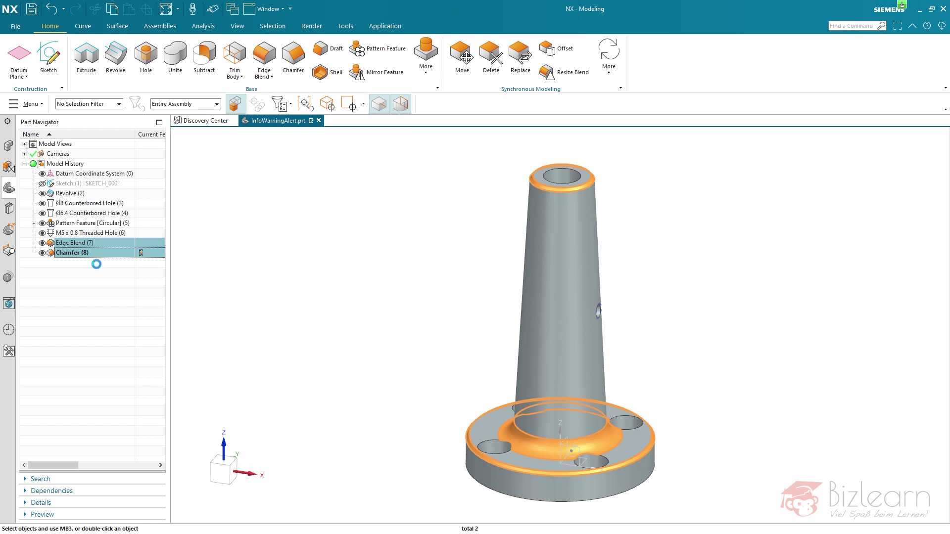
{"action": "left_click", "coordinate": [77, 245]}
{"action": "left_click", "coordinate": [75, 254]}
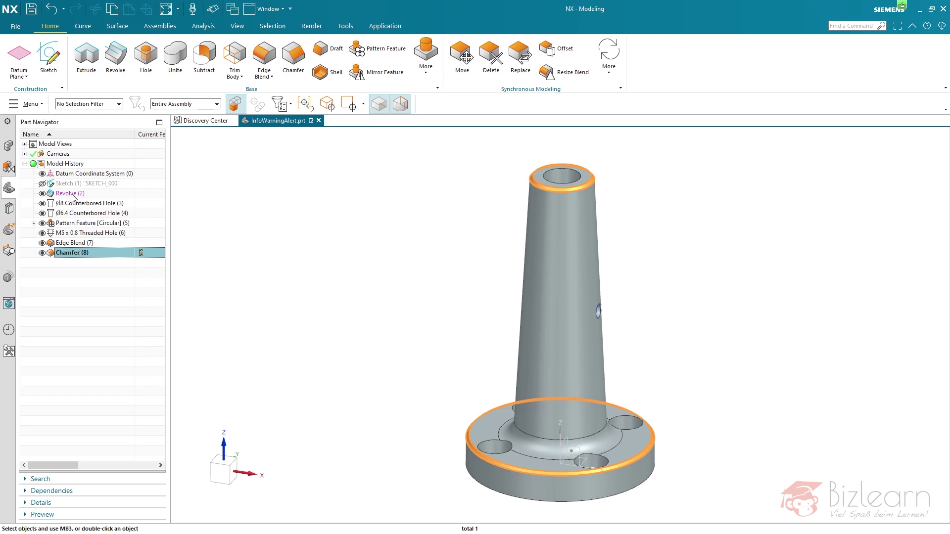
{"action": "left_click", "coordinate": [76, 244]}
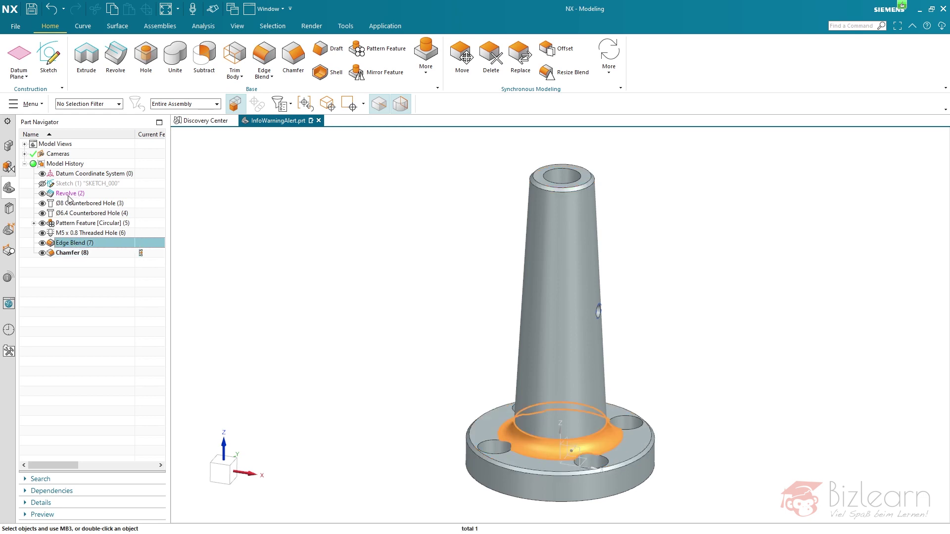
{"action": "left_click", "coordinate": [84, 253]}
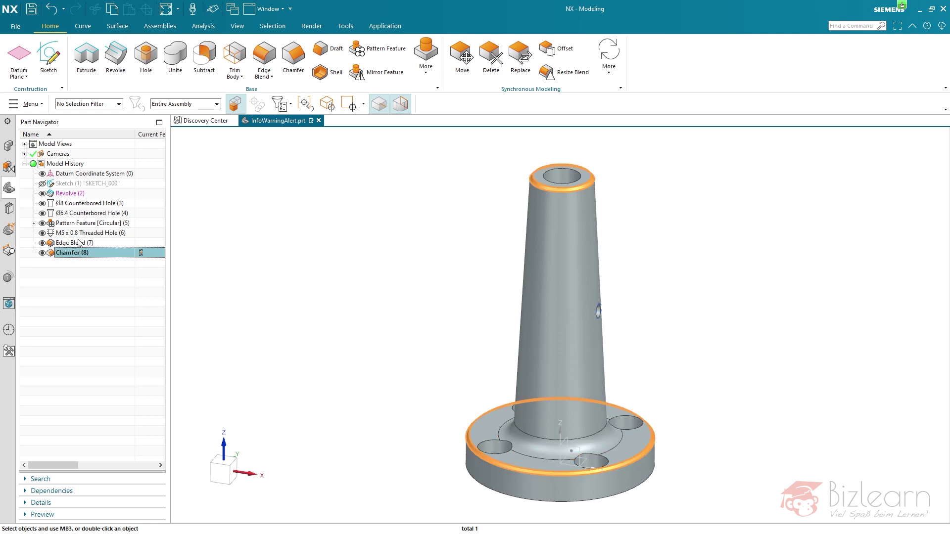
{"action": "left_click", "coordinate": [80, 244], "text": "ctrl"}
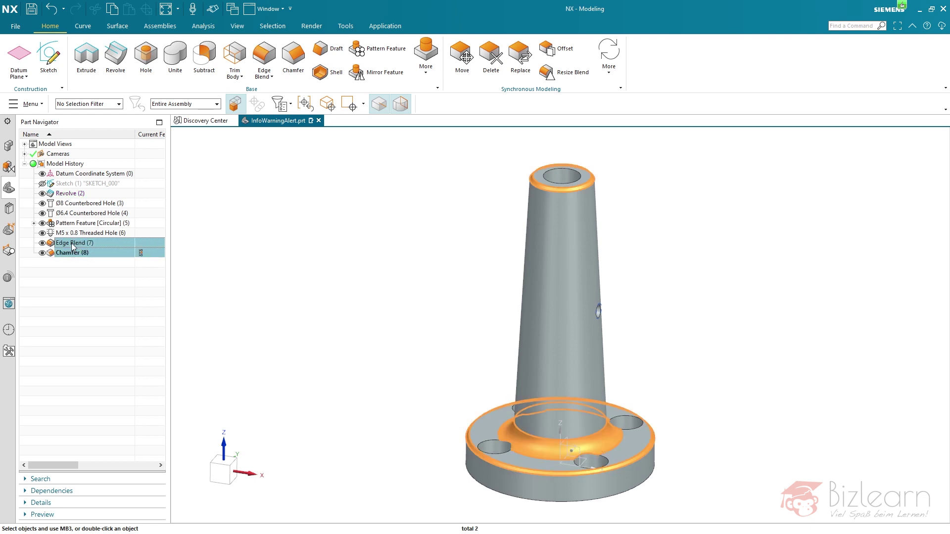
Reorder the edge blend and chamfer directly after the revolved body in the model history and dismiss the update report.
{"action": "left_click_drag", "start_coordinate": [71, 243], "coordinate": [88, 203]}
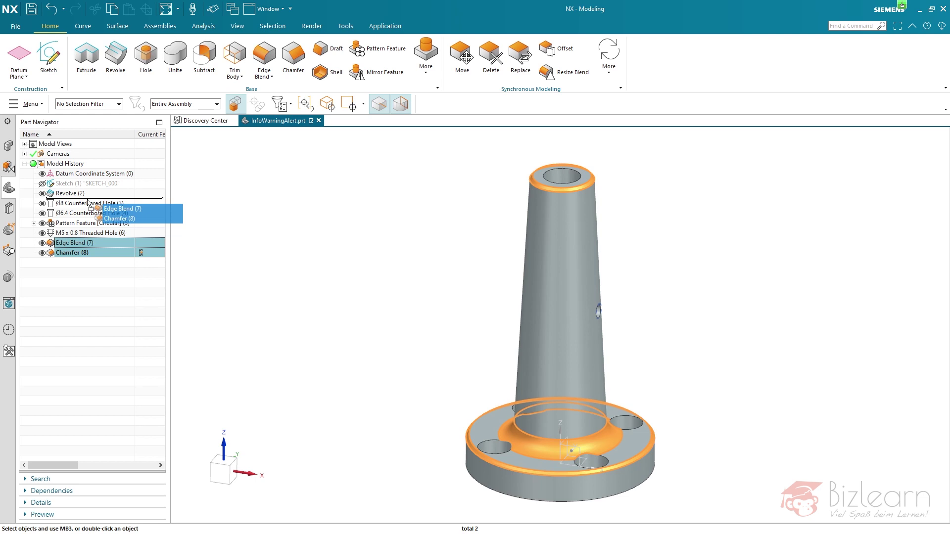
{"action": "left_click_drag", "start_coordinate": [87, 200], "coordinate": [87, 199]}
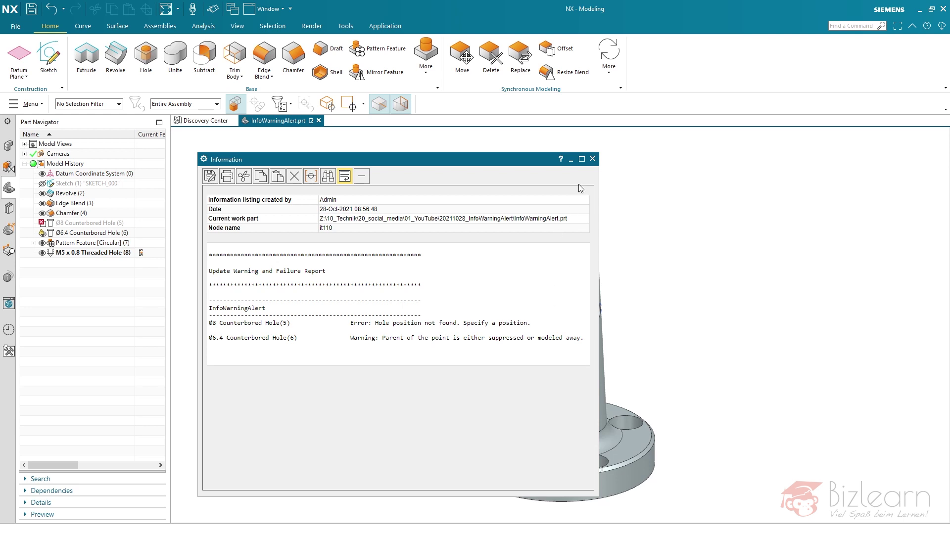
{"action": "left_click", "coordinate": [592, 159]}
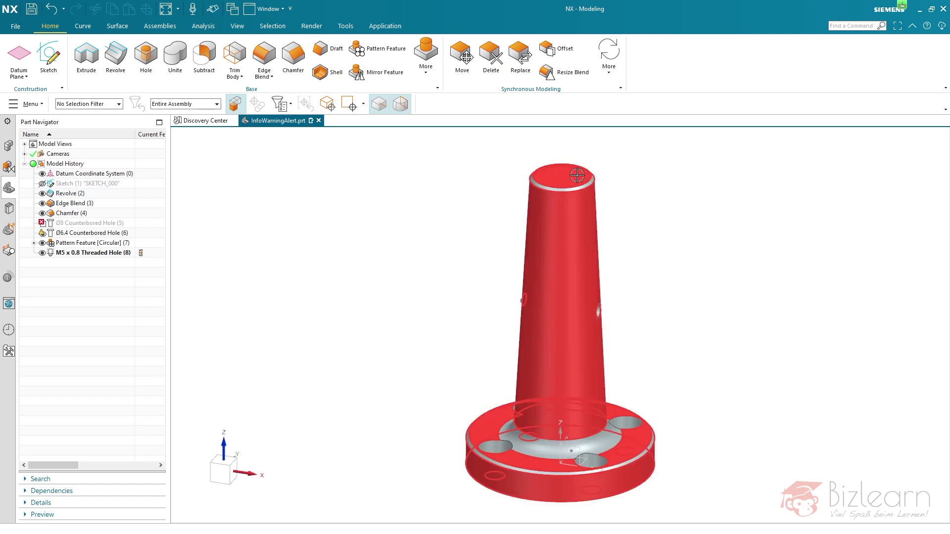
Examine the alerts on the Ø8 and Ø6.4 counterbored holes in the model history.
{"action": "left_click", "coordinate": [73, 225]}
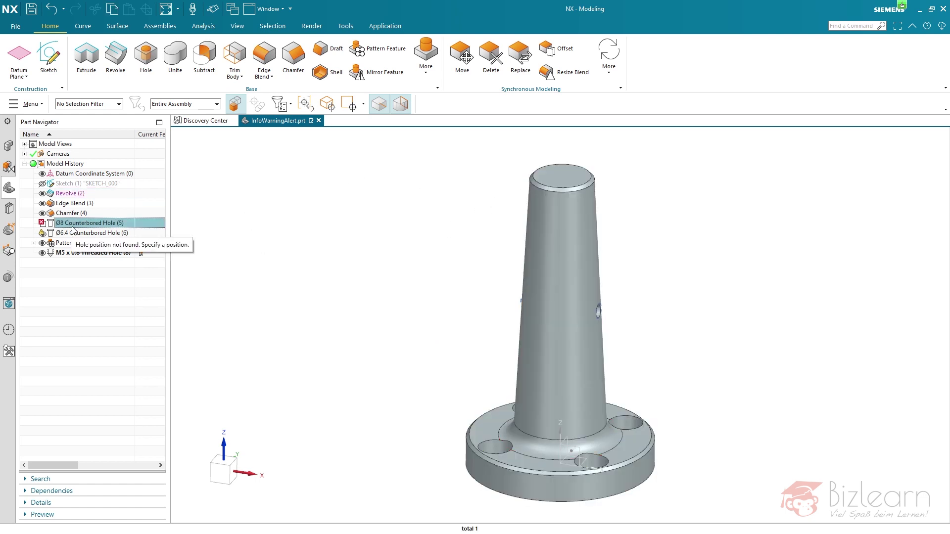
{"action": "left_click", "coordinate": [72, 233]}
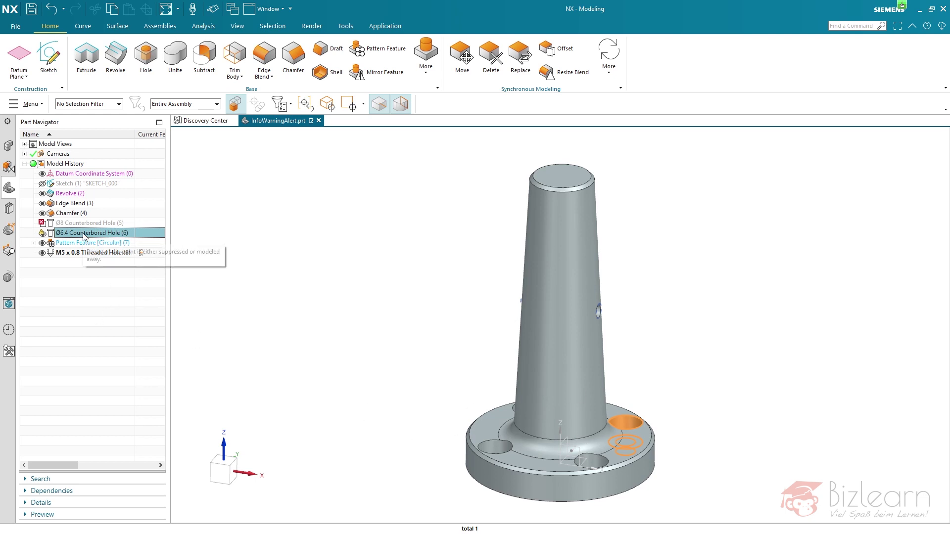
{"action": "left_click", "coordinate": [118, 299]}
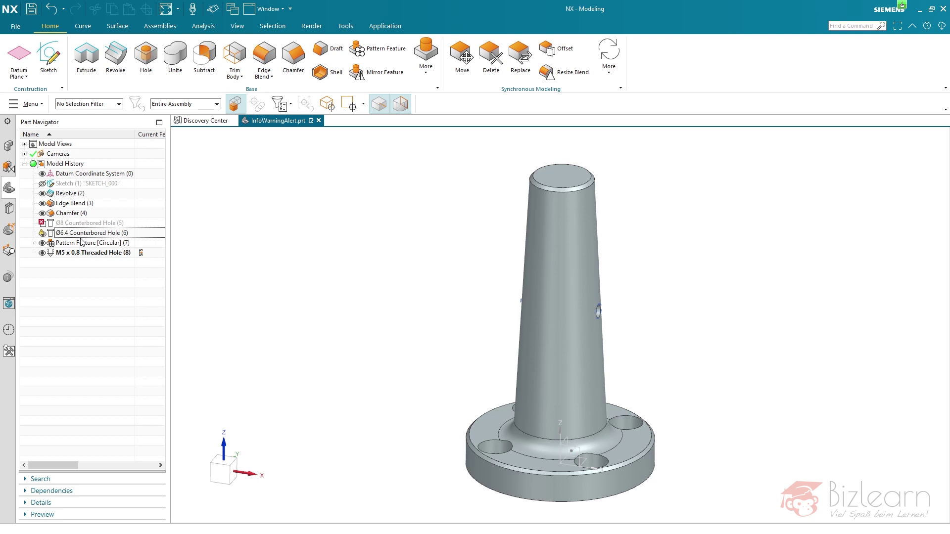
{"action": "mouse_move", "coordinate": [140, 226]}
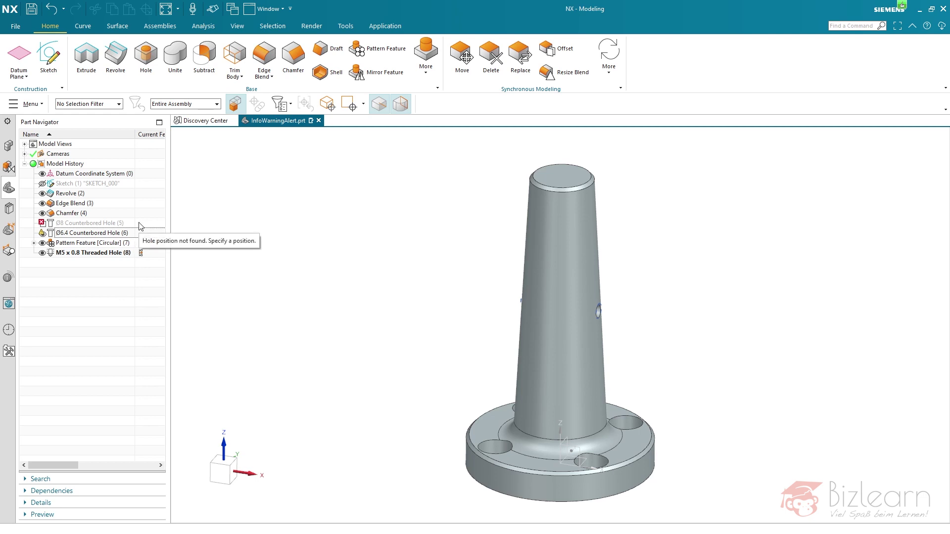
Roll the model back to the Ø8 counterbored hole, open it for editing and clear its position point.
{"action": "left_click", "coordinate": [141, 214]}
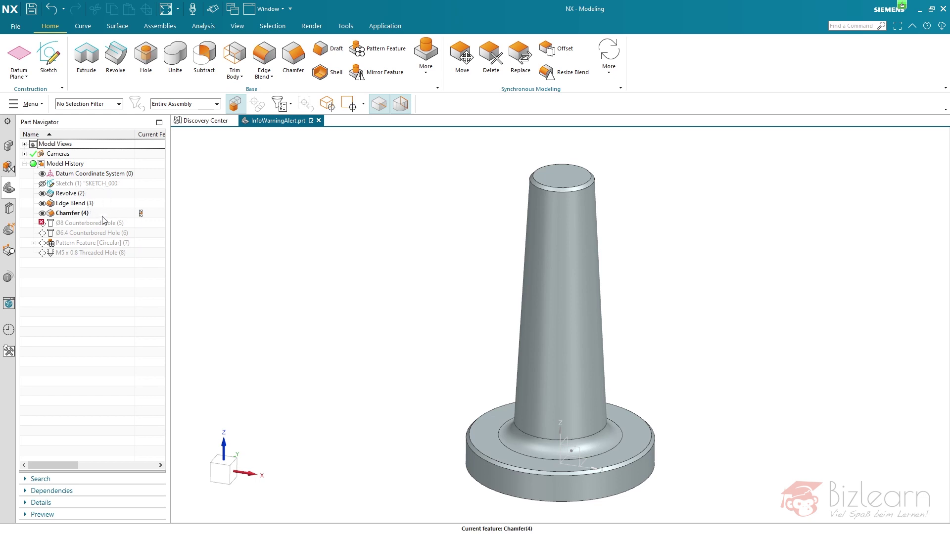
{"action": "left_click", "coordinate": [143, 224]}
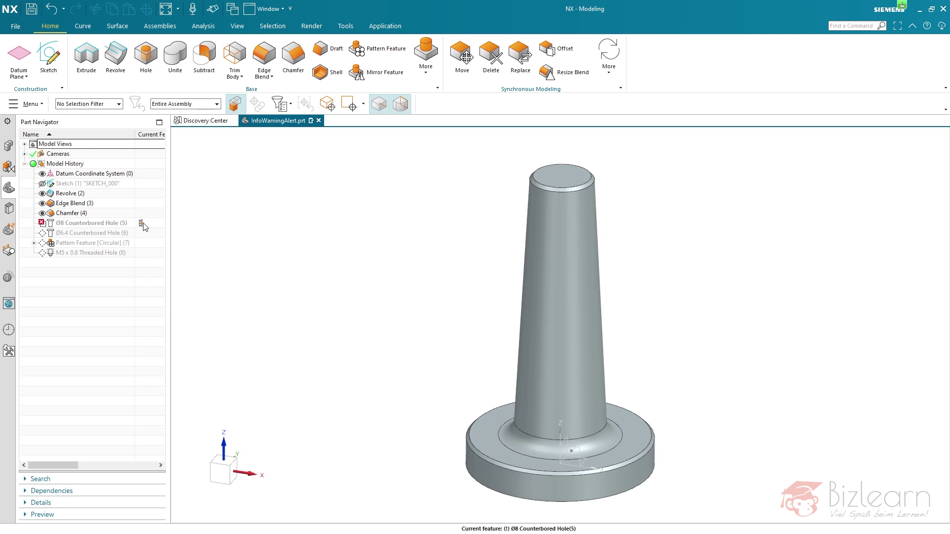
{"action": "double_click", "coordinate": [109, 223]}
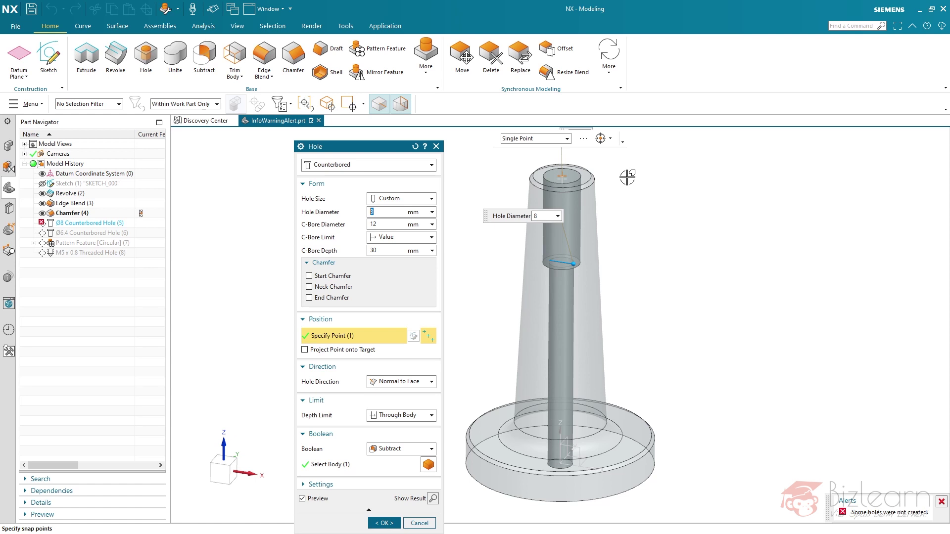
{"action": "scroll", "coordinate": [601, 160], "scroll_direction": "up", "scroll_amount": 3}
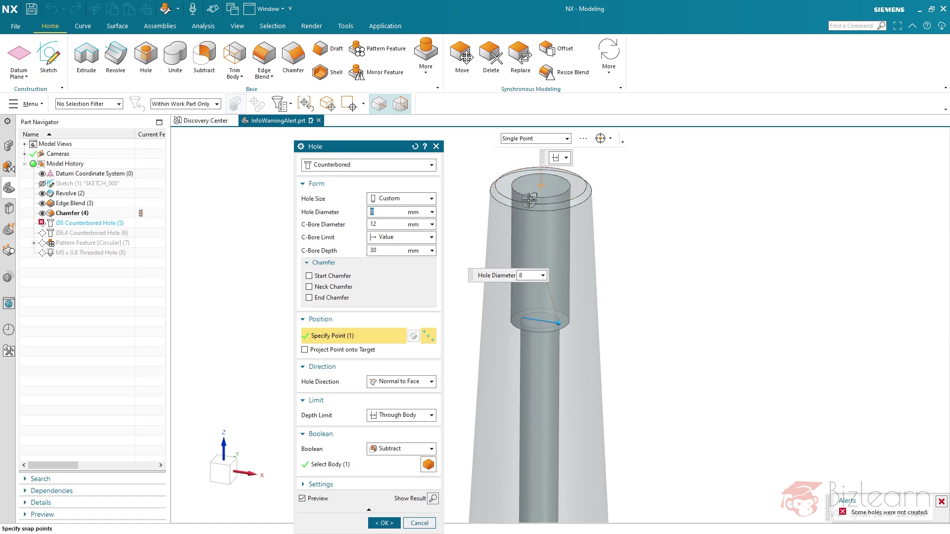
{"action": "left_click", "coordinate": [664, 220]}
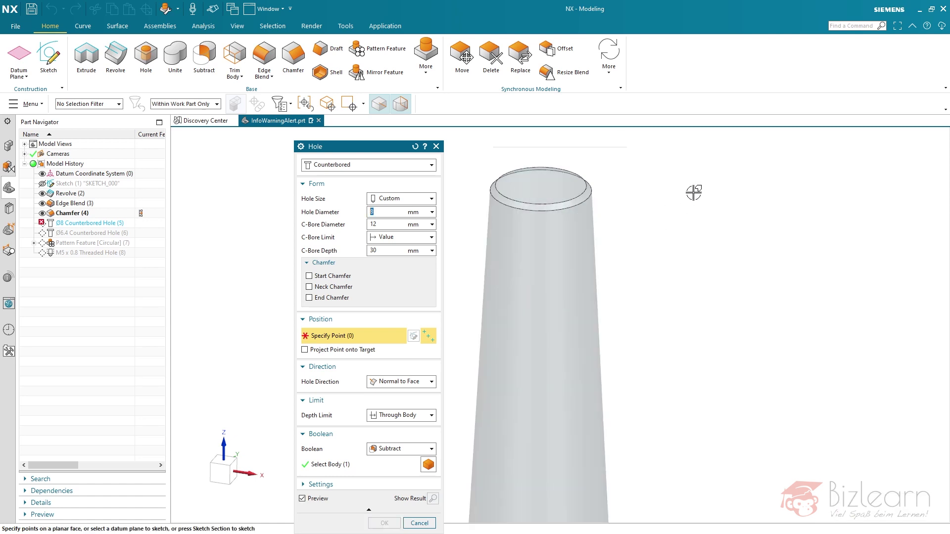
{"action": "left_click", "coordinate": [577, 195]}
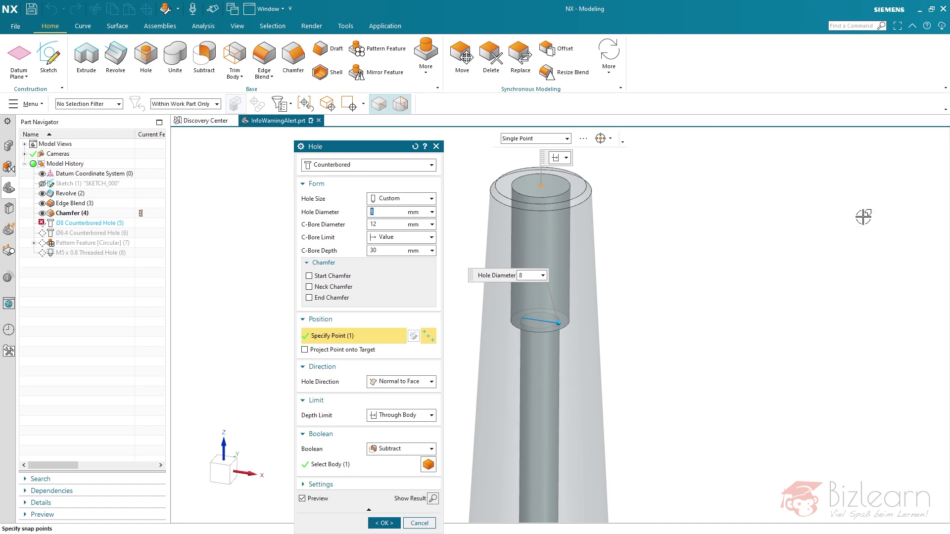
{"action": "key", "text": "Escape"}
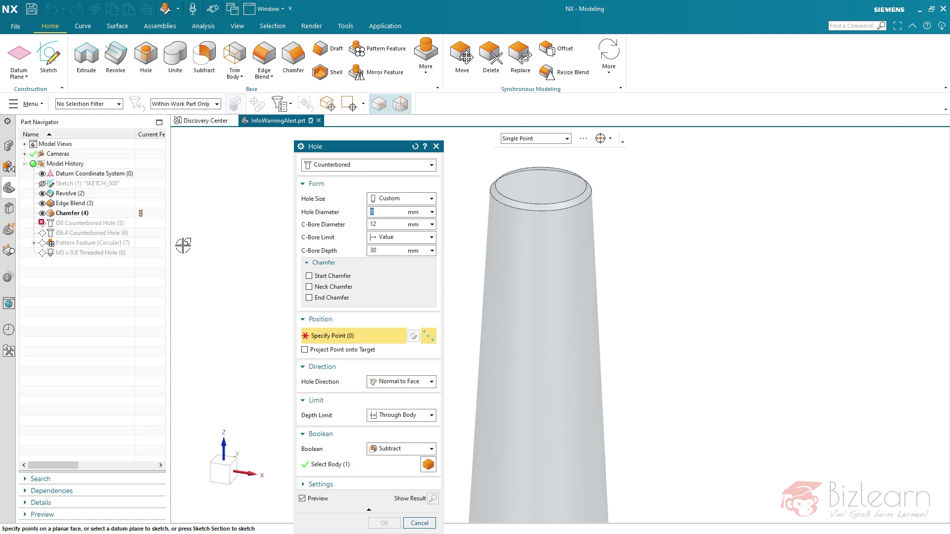
Show the profile sketch and place the Ø8 counterbored hole on its line endpoint at the centre of the shaft's top face.
{"action": "left_click", "coordinate": [43, 183]}
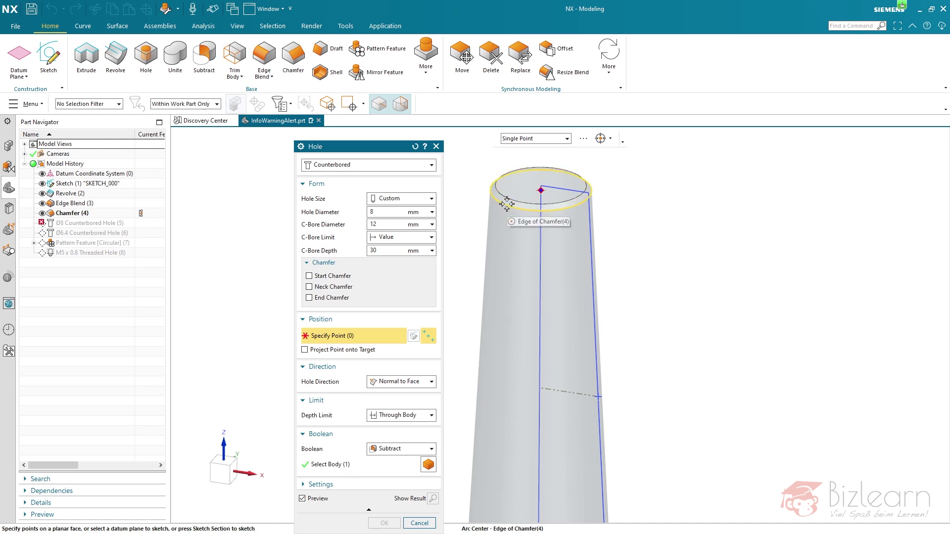
{"action": "left_click", "coordinate": [610, 138]}
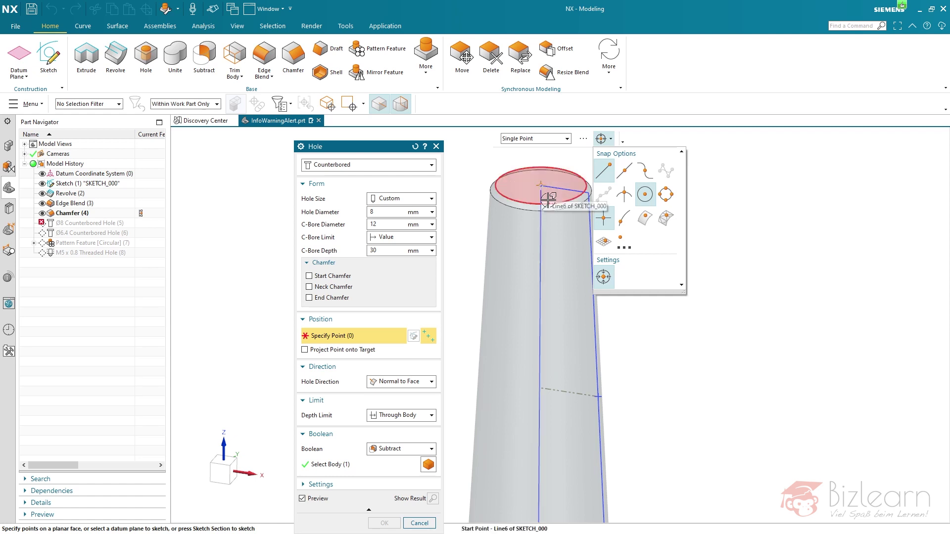
{"action": "left_click", "coordinate": [541, 187]}
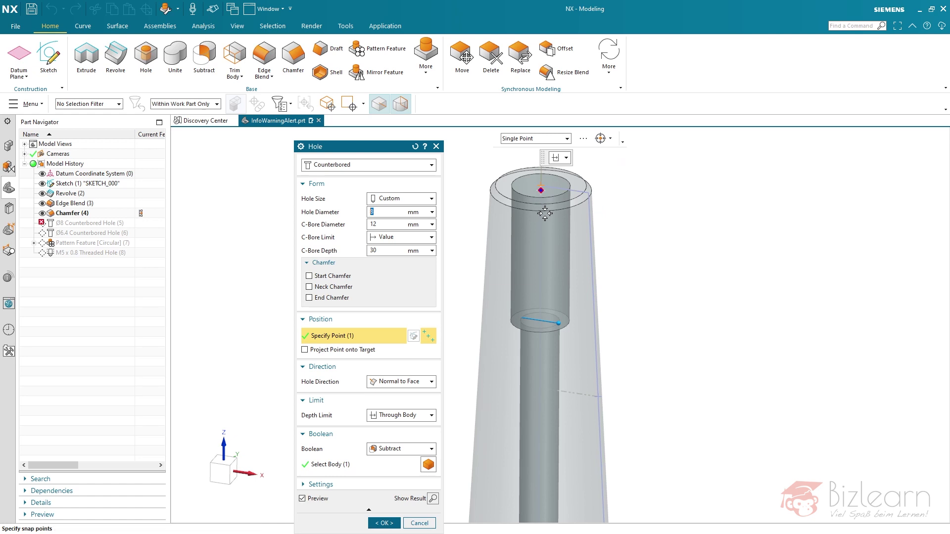
{"action": "scroll", "coordinate": [652, 251], "scroll_direction": "down", "scroll_amount": 2}
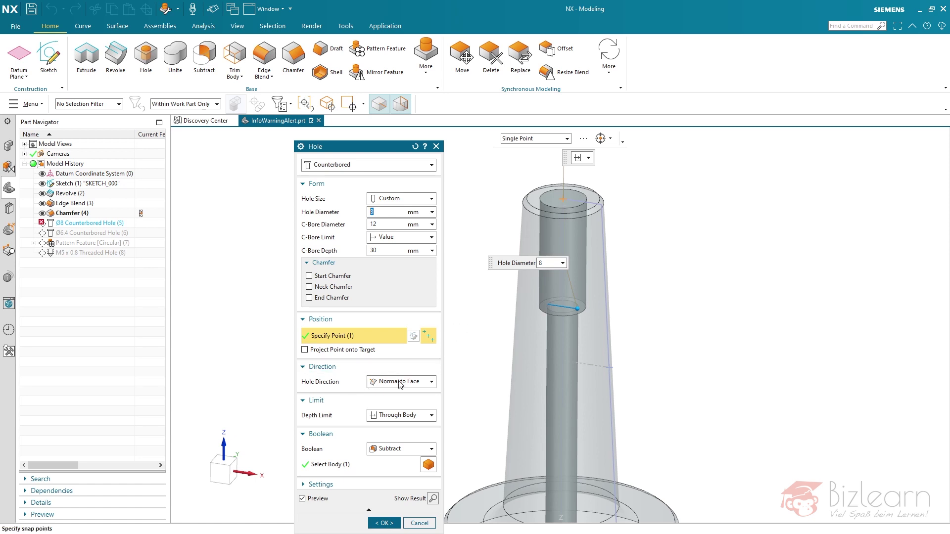
{"action": "middle_click", "coordinate": [693, 191]}
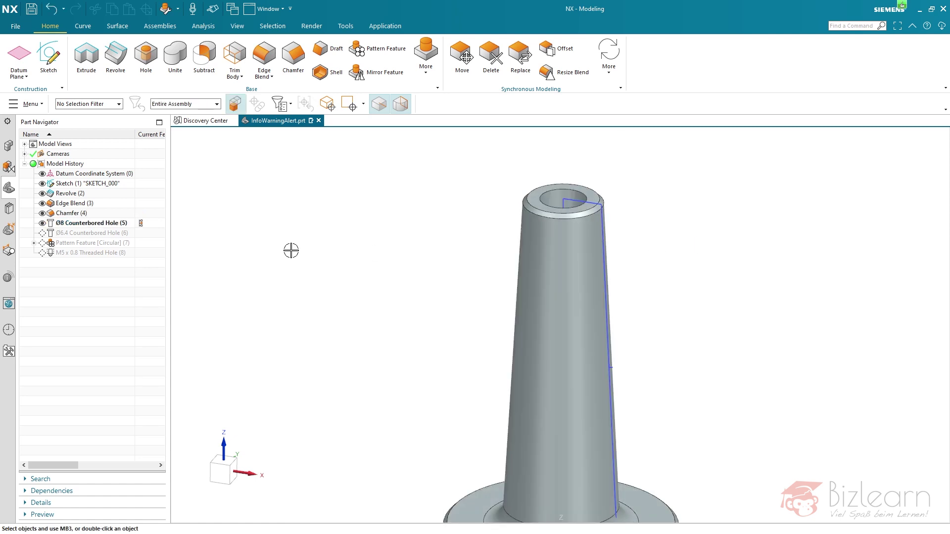
Roll the model forward to the Ø6.4 counterbored hole, dismiss the update report and highlight the hole on the flange.
{"action": "double_click", "coordinate": [108, 233]}
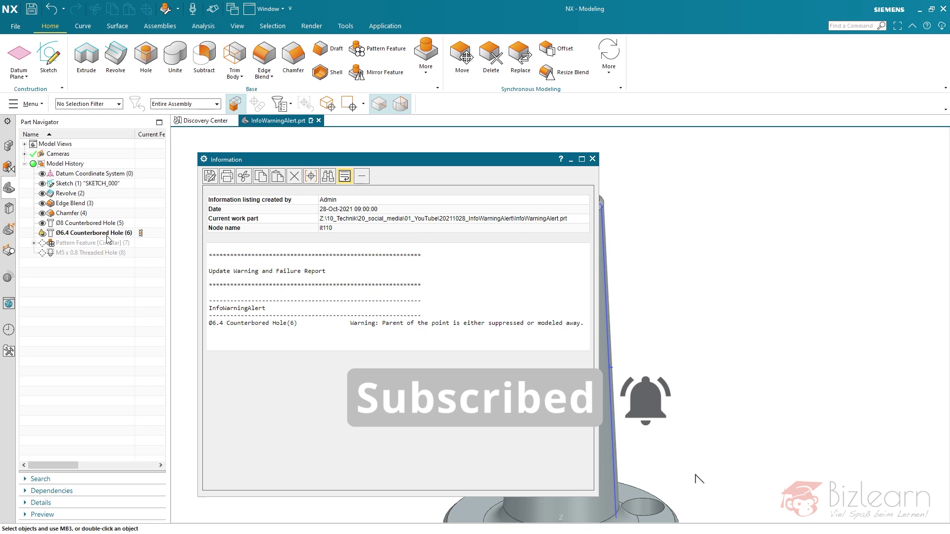
{"action": "left_click", "coordinate": [592, 159]}
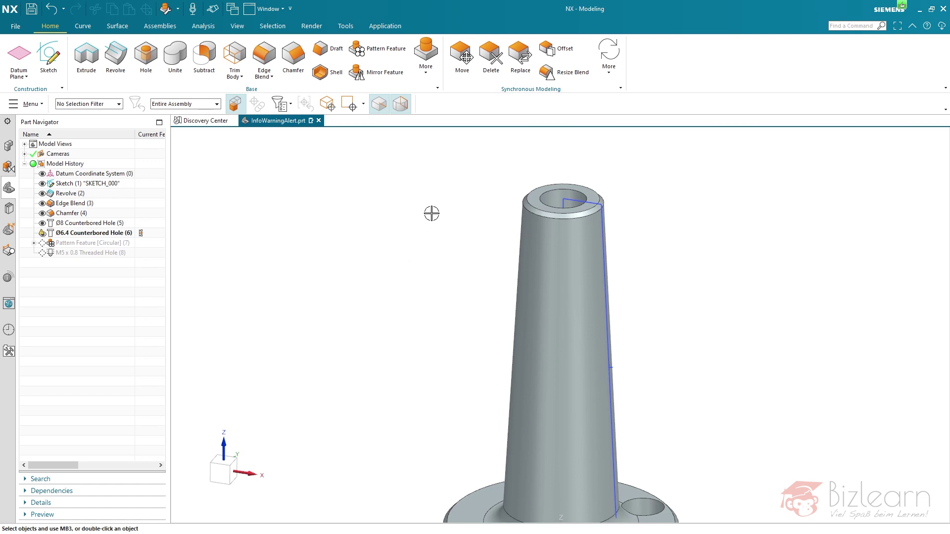
{"action": "key", "text": "ctrl+f"}
{"action": "left_click", "coordinate": [96, 234]}
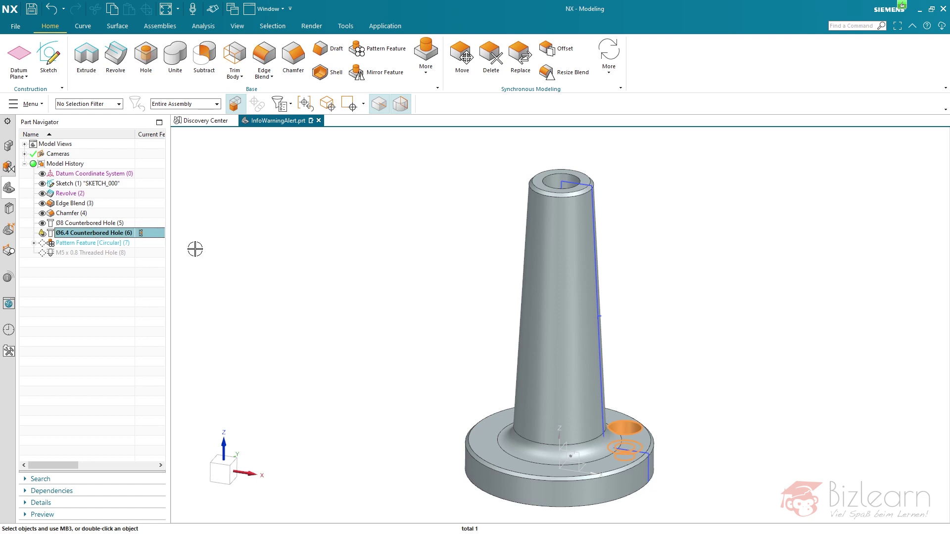
Edit the Ø6.4 counterbored hole and open its position sketch on the flange.
{"action": "double_click", "coordinate": [42, 236]}
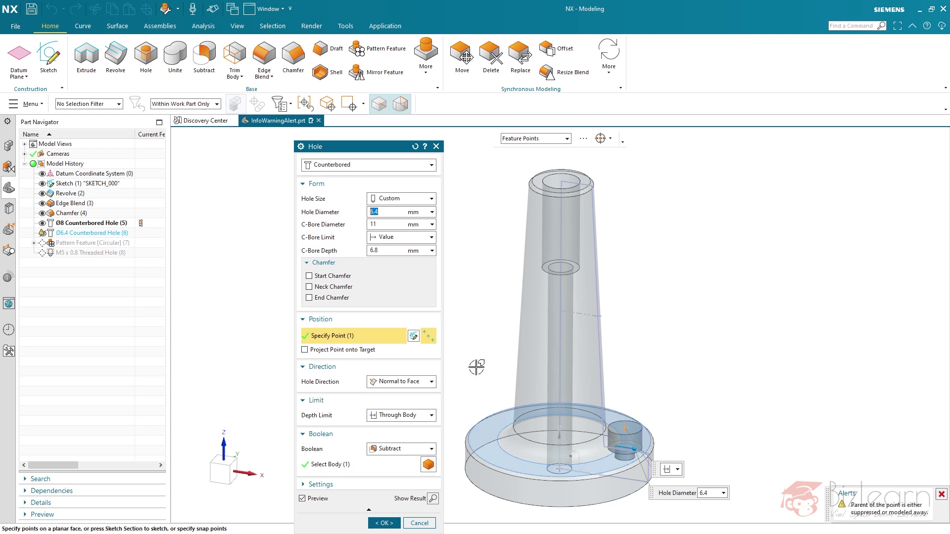
{"action": "left_click", "coordinate": [414, 337]}
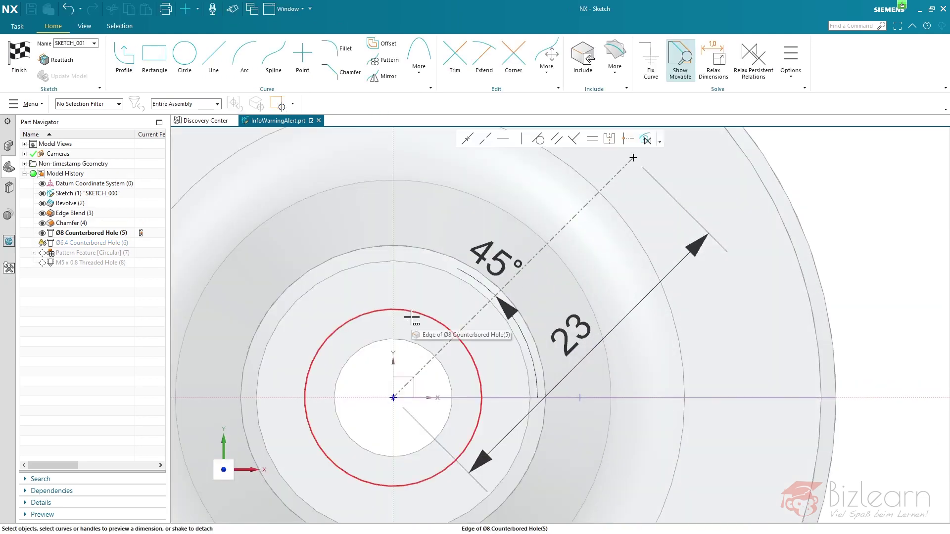
{"action": "key", "text": "ctrl+f"}
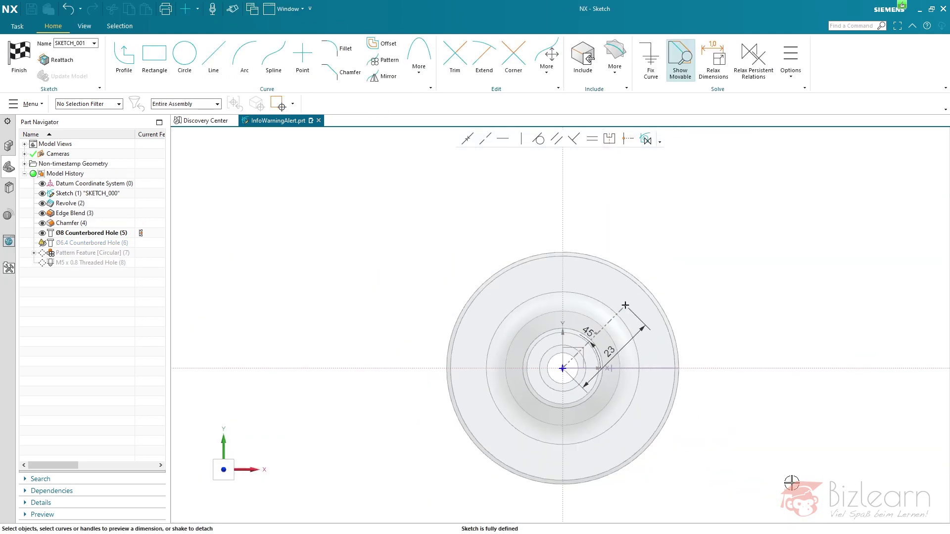
{"action": "scroll", "coordinate": [794, 483], "scroll_direction": "up", "scroll_amount": 1}
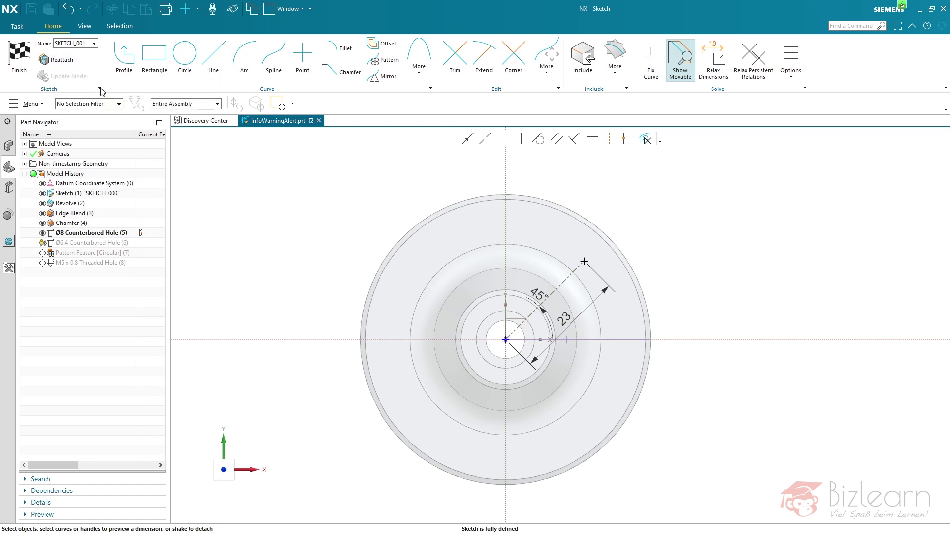
Start reattaching the hole's position sketch and check its plane on the flange and its horizontal reference vector.
{"action": "left_click", "coordinate": [100, 89]}
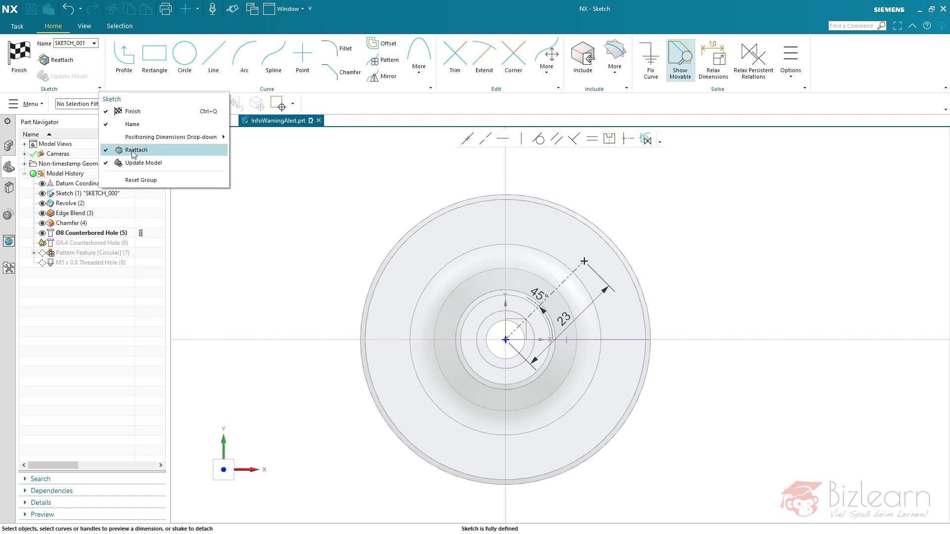
{"action": "left_click", "coordinate": [61, 61]}
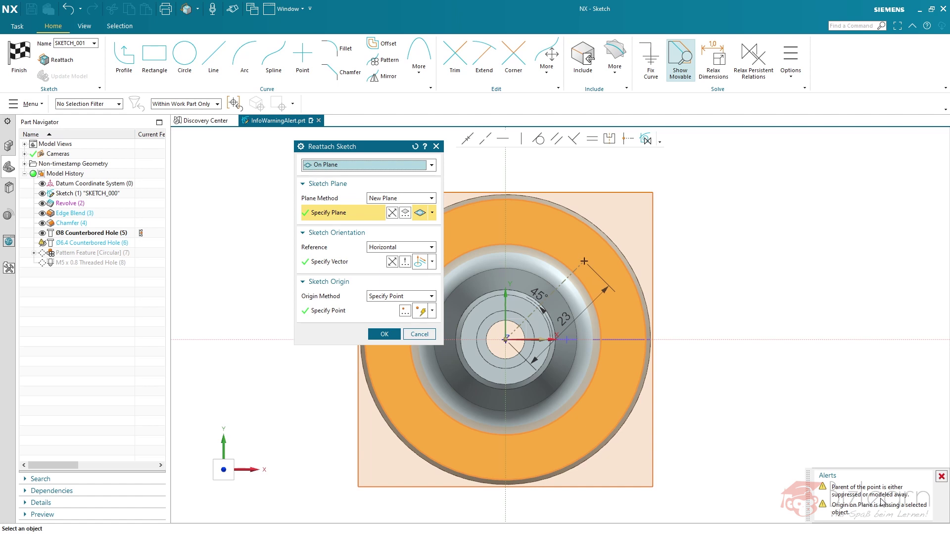
{"action": "left_click_drag", "start_coordinate": [377, 149], "coordinate": [228, 156]}
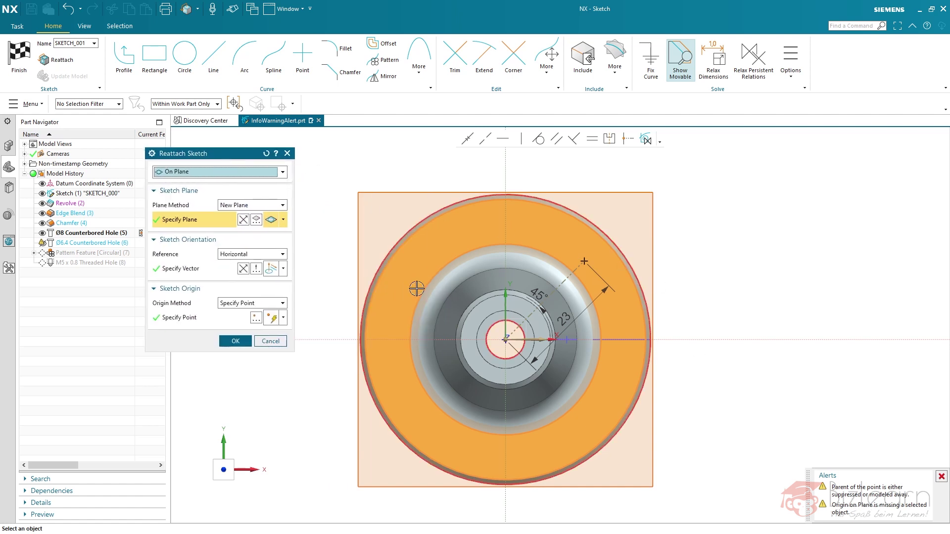
{"action": "mouse_move", "coordinate": [622, 348]}
{"action": "middle_mouse_down"}
{"action": "mouse_move", "coordinate": [627, 303]}
{"action": "mouse_move", "coordinate": [627, 453]}
{"action": "middle_mouse_up"}
{"action": "scroll", "coordinate": [627, 453], "scroll_direction": "up", "scroll_amount": 3}
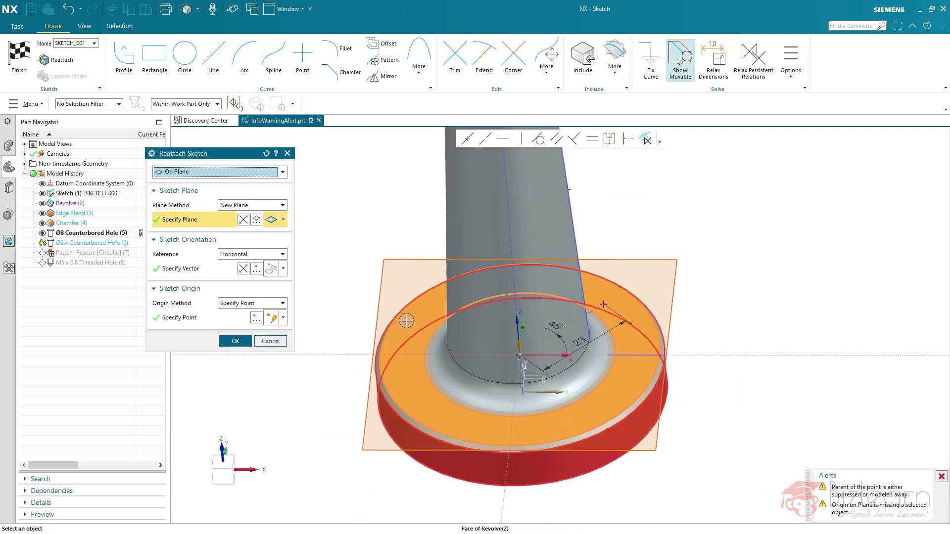
{"action": "left_click", "coordinate": [193, 270]}
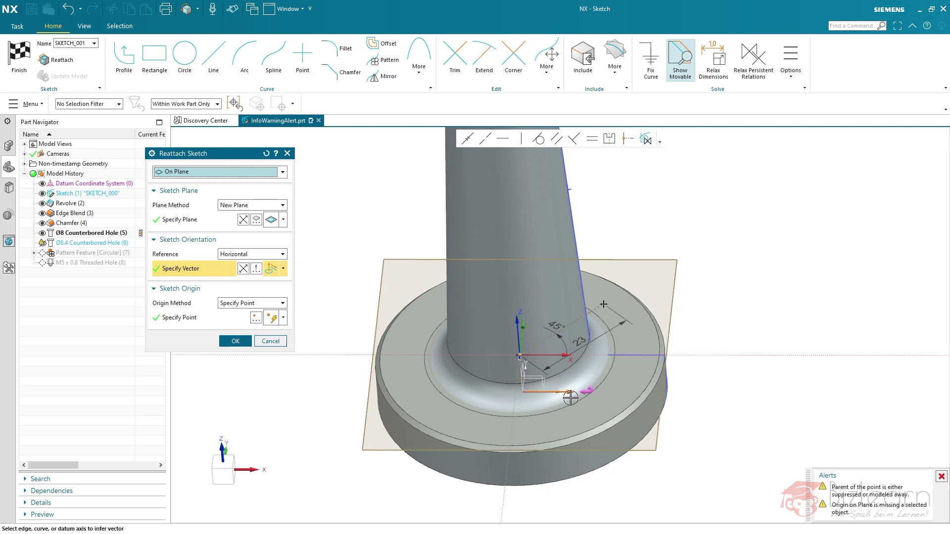
{"action": "middle_click_drag", "start_coordinate": [570, 397], "coordinate": [613, 393]}
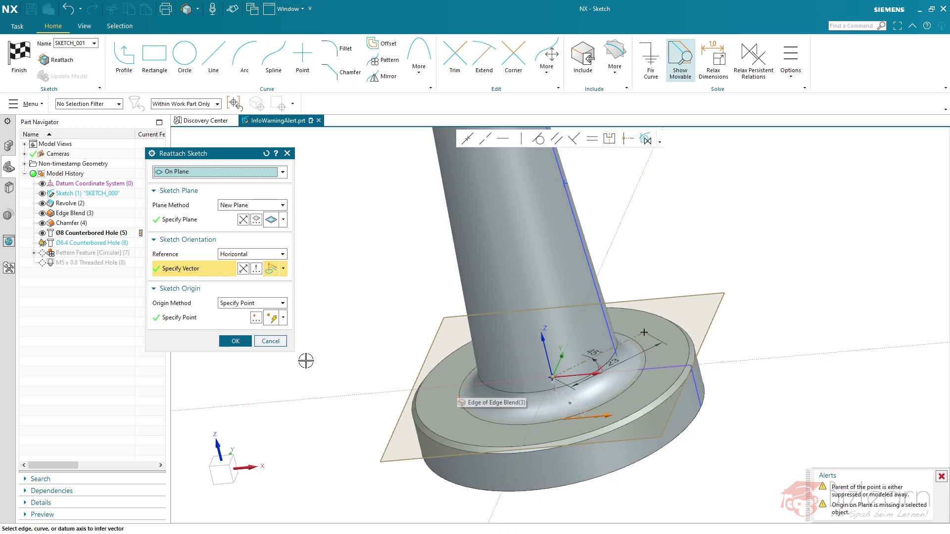
Try to re-specify the position sketch's origin point using a free location and the centre of the edge blend's outer edge.
{"action": "left_click", "coordinate": [188, 317]}
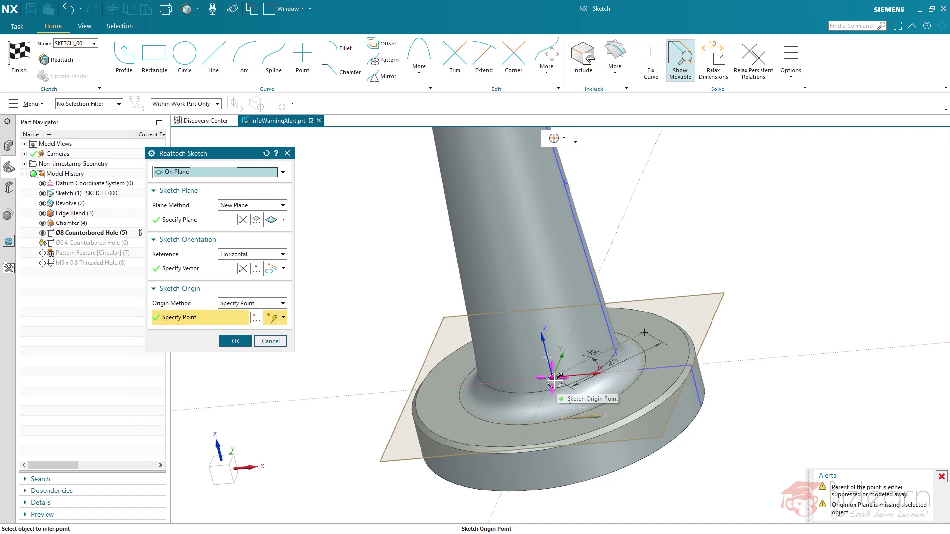
{"action": "left_click", "coordinate": [513, 390]}
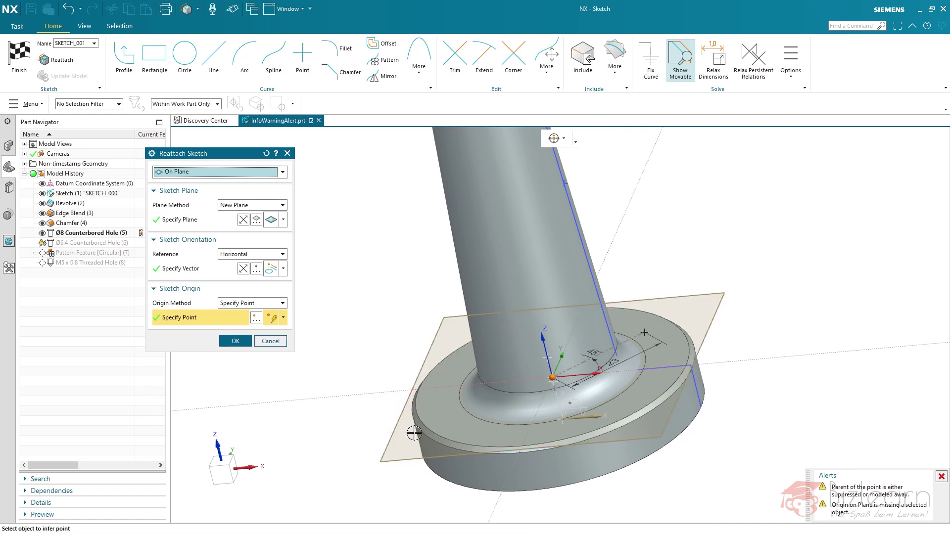
{"action": "left_click", "coordinate": [646, 315]}
{"action": "left_click", "coordinate": [372, 322]}
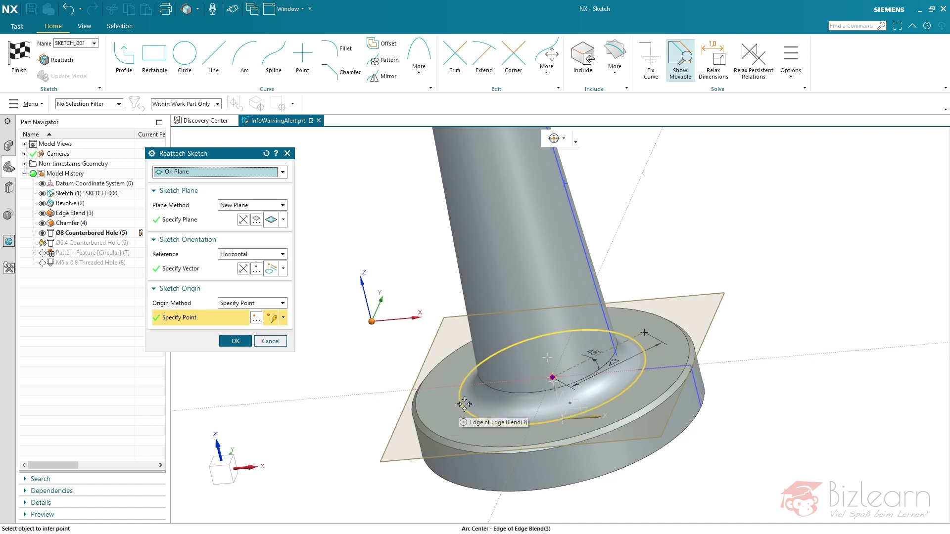
{"action": "left_click", "coordinate": [464, 404]}
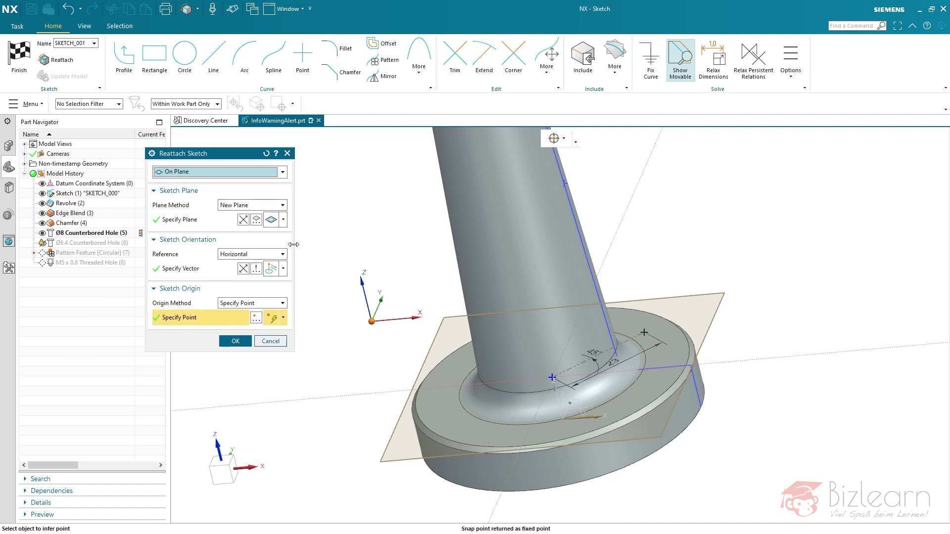
Reattach the hole's position sketch with the Inferred plane method, using the datum coordinate system and the flange's top face.
{"action": "left_click", "coordinate": [254, 206]}
{"action": "left_click", "coordinate": [247, 216]}
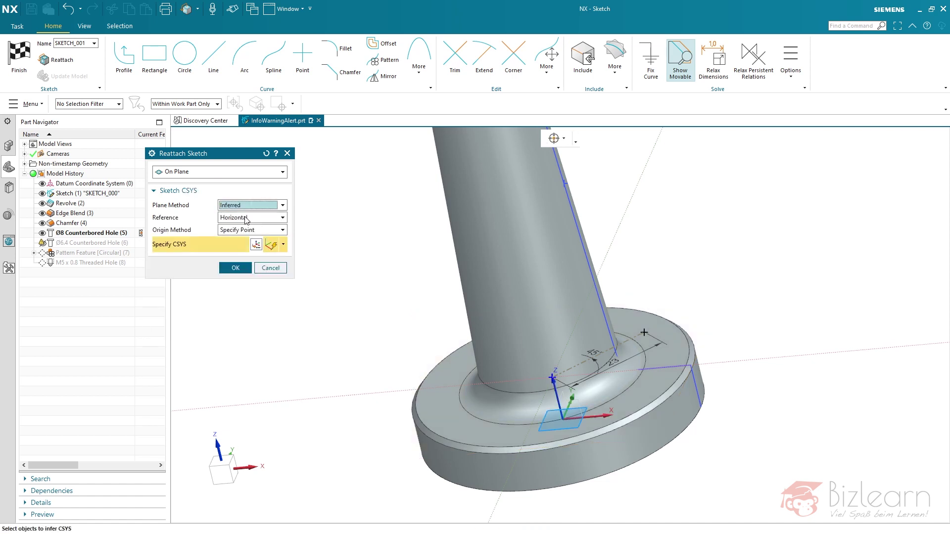
{"action": "left_click", "coordinate": [586, 407]}
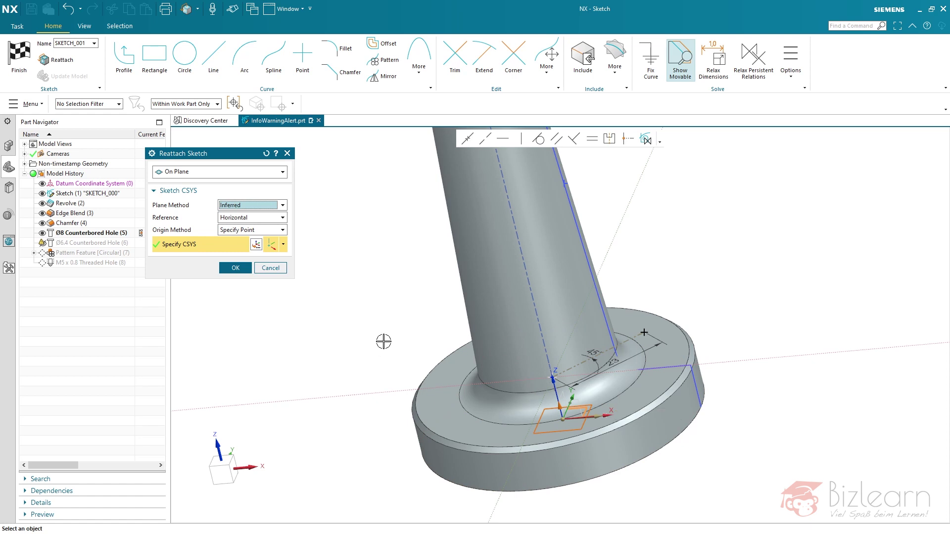
{"action": "mouse_move", "coordinate": [385, 340]}
{"action": "middle_mouse_down"}
{"action": "mouse_move", "coordinate": [393, 314]}
{"action": "mouse_move", "coordinate": [398, 340]}
{"action": "middle_mouse_up"}
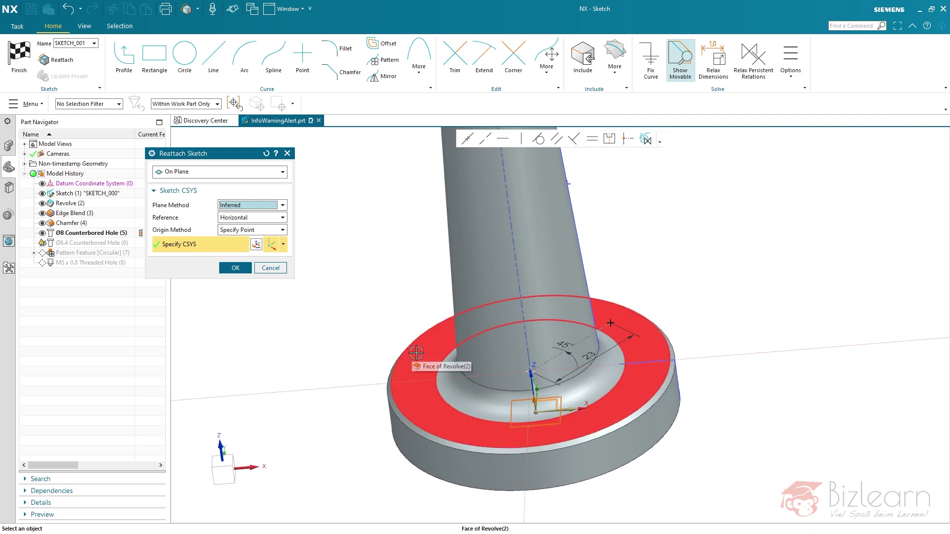
{"action": "left_click", "coordinate": [437, 340]}
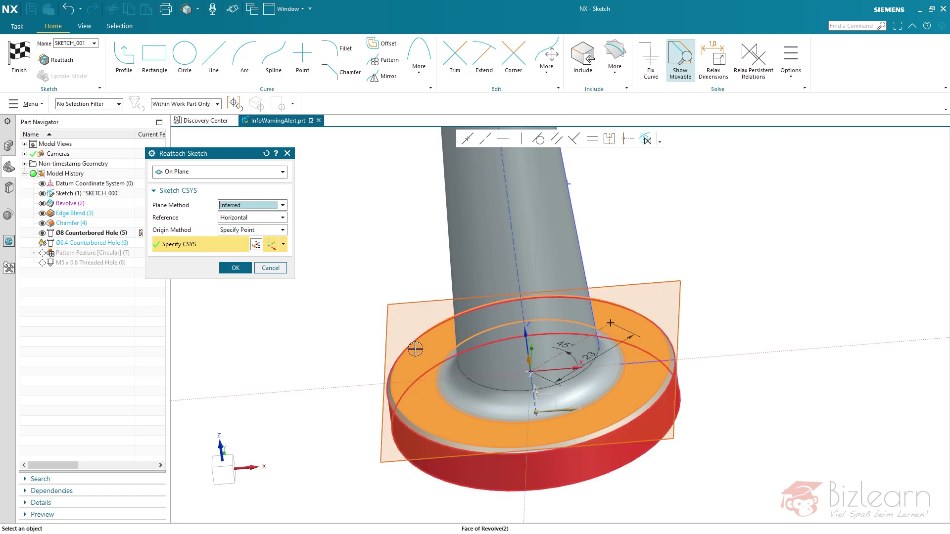
{"action": "middle_click", "coordinate": [295, 315]}
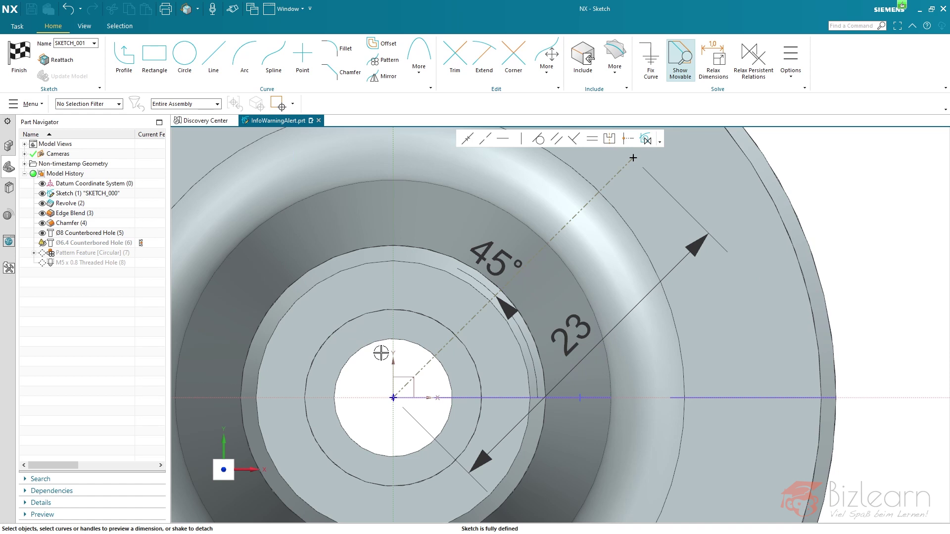
Finish the sketch and accept the Ø6.4 counterbored hole edit, making the M5 x 0.8 Threaded Hole the current feature.
{"action": "scroll", "coordinate": [459, 349], "scroll_direction": "down", "scroll_amount": 4}
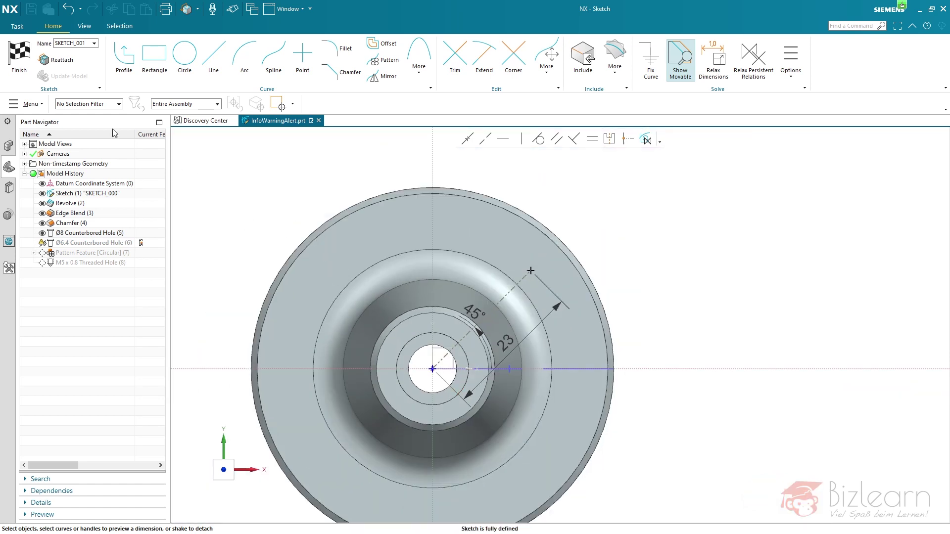
{"action": "key", "text": "ctrl+q"}
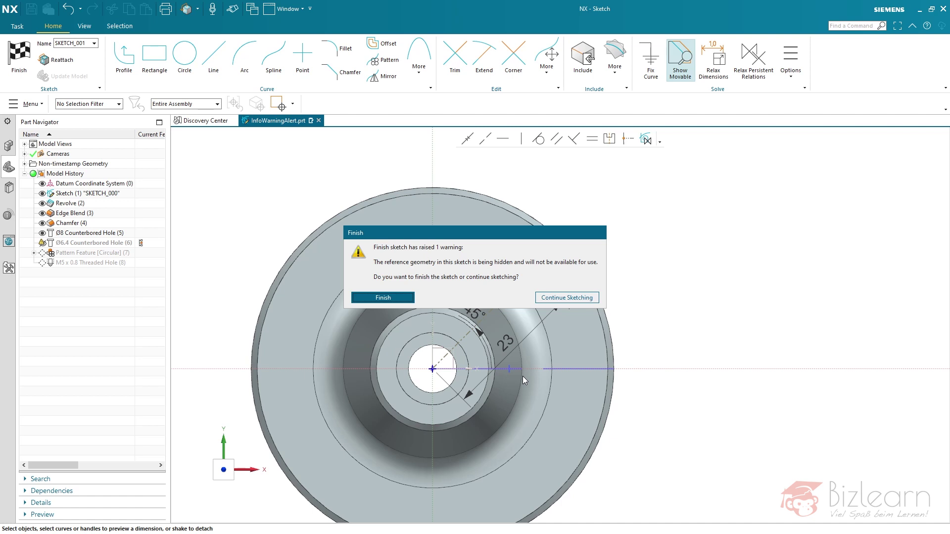
{"action": "left_click", "coordinate": [408, 298]}
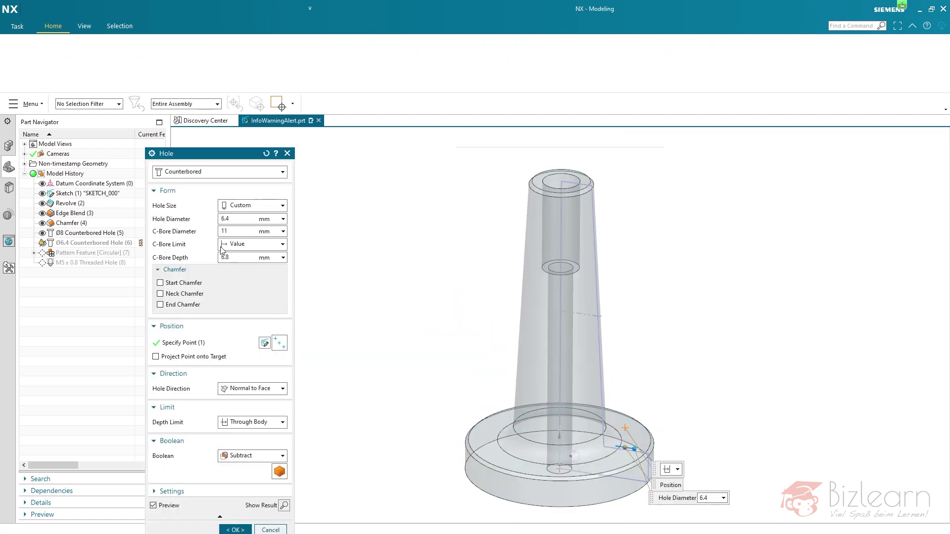
{"action": "middle_click", "coordinate": [384, 264]}
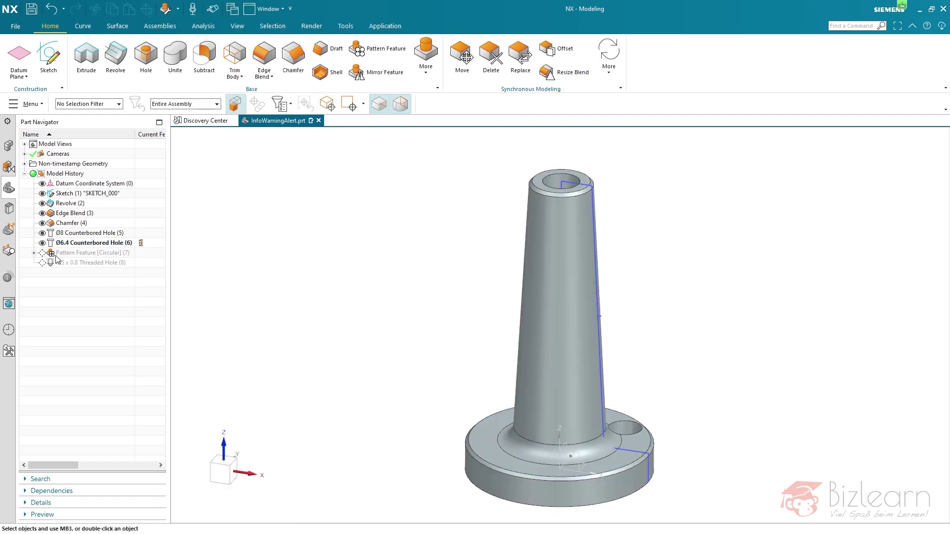
{"action": "left_click", "coordinate": [143, 263]}
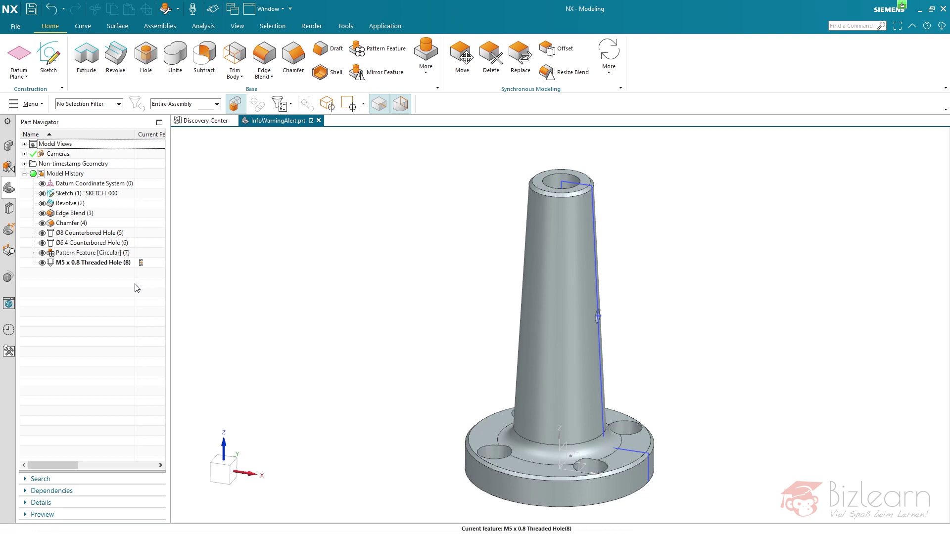
Test the feature order by moving Edge Blend and Chamfer after the M5 x 0.8 Threaded Hole and back directly below Revolve.
{"action": "left_click", "coordinate": [75, 214]}
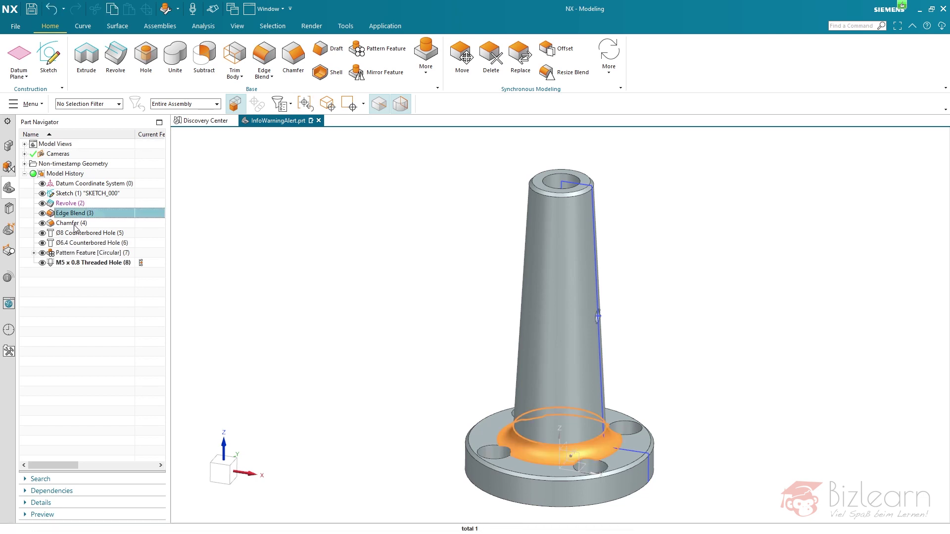
{"action": "left_click", "coordinate": [87, 225], "text": "ctrl"}
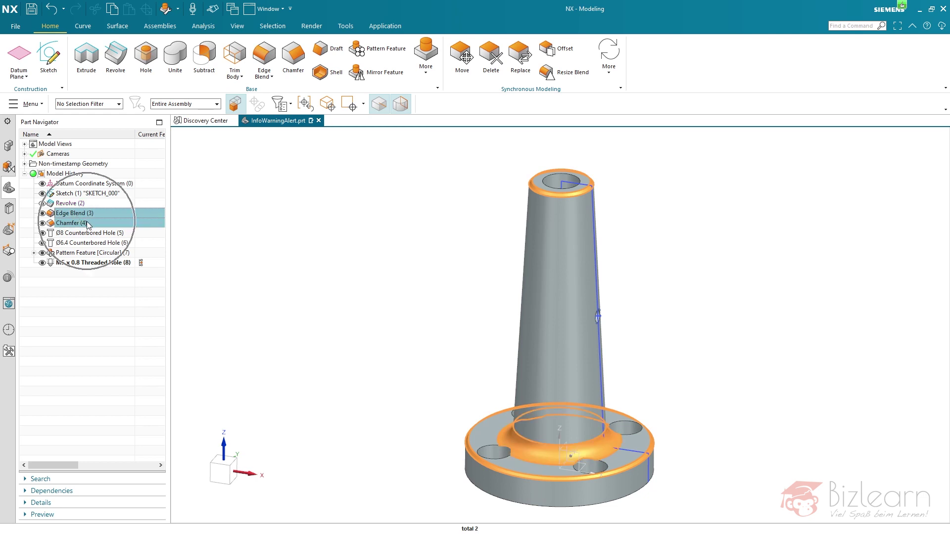
{"action": "left_click_drag", "start_coordinate": [77, 225], "coordinate": [92, 270]}
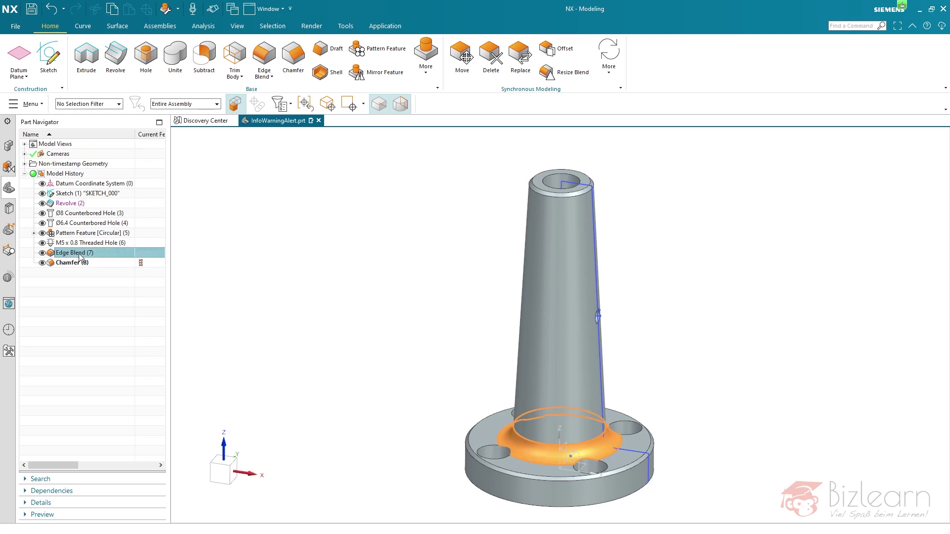
{"action": "left_click_drag", "start_coordinate": [72, 260], "coordinate": [108, 216]}
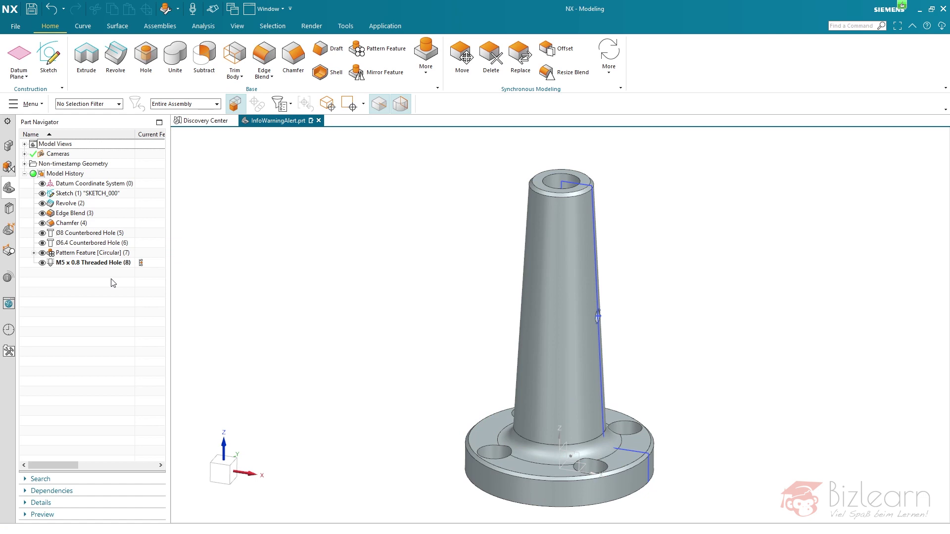